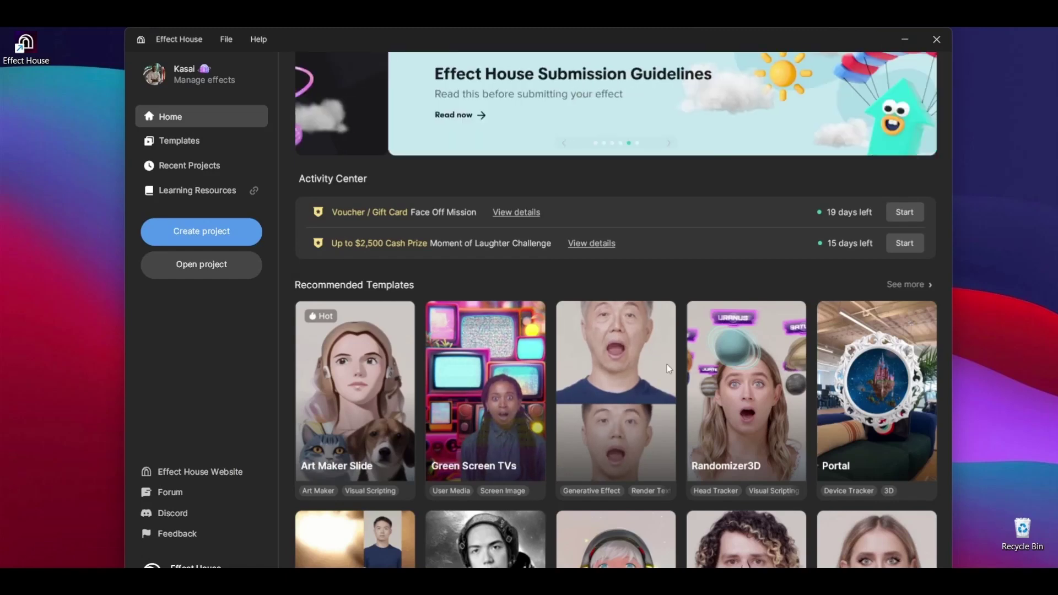
Step: Browse the recommended templates and open the Randomizer2D template as a project
scroll(667, 364, "down", 5)
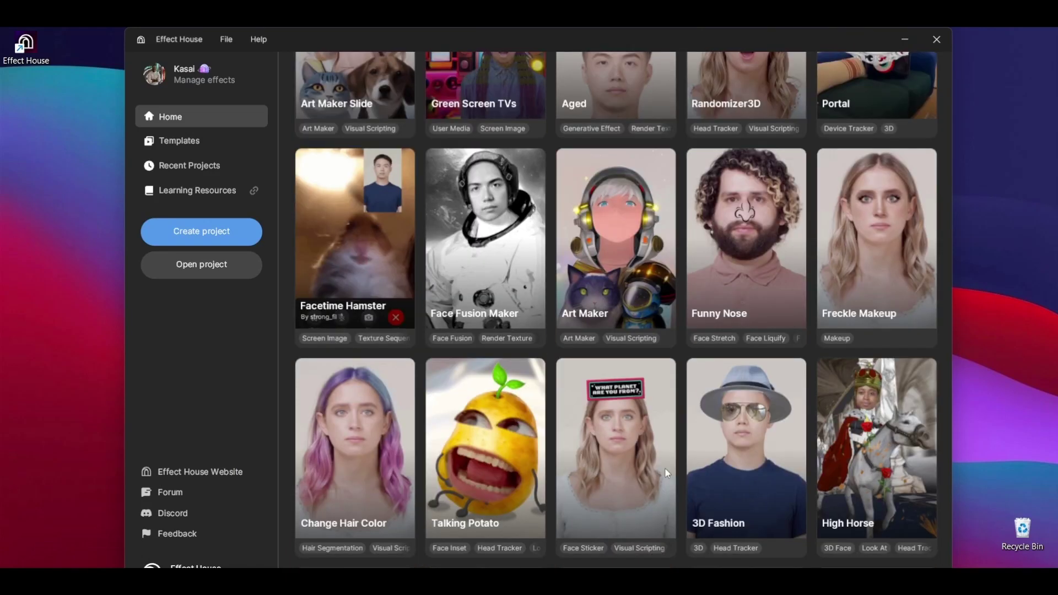
scroll(613, 465, "up", 5)
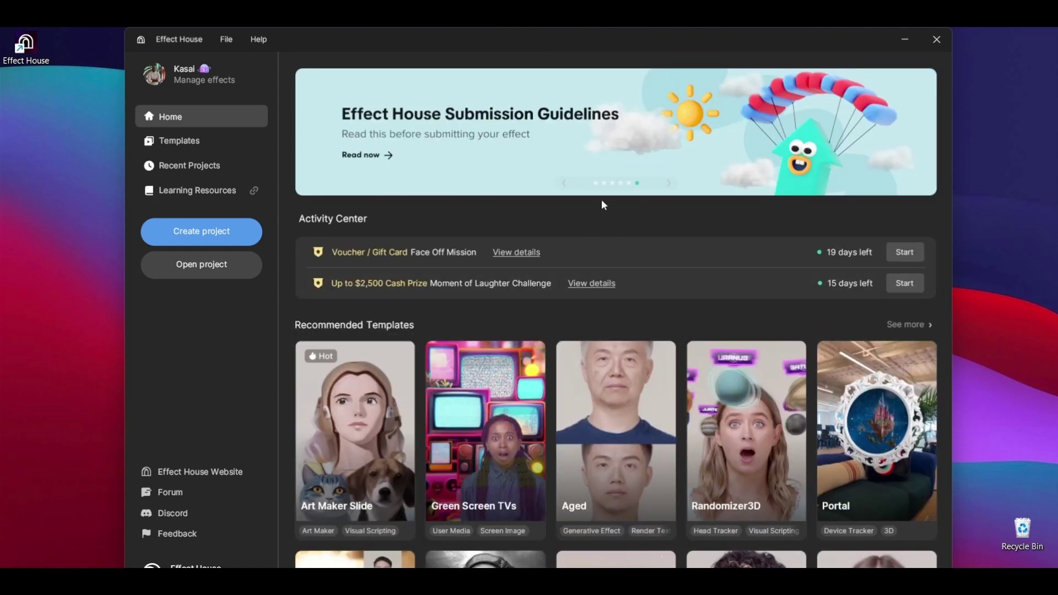
scroll(667, 220, "down", 8)
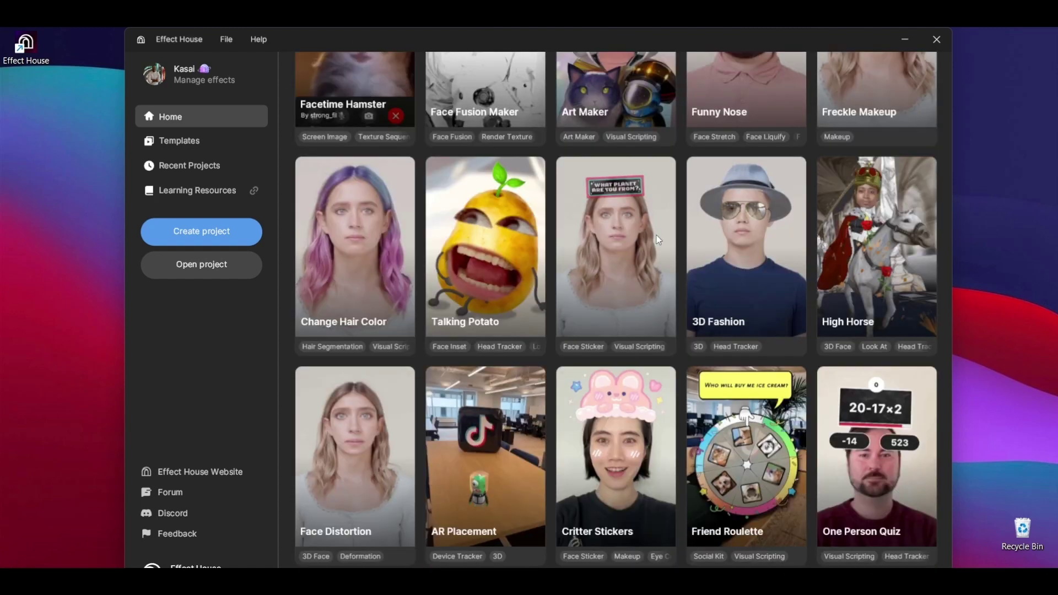
left_click(624, 299)
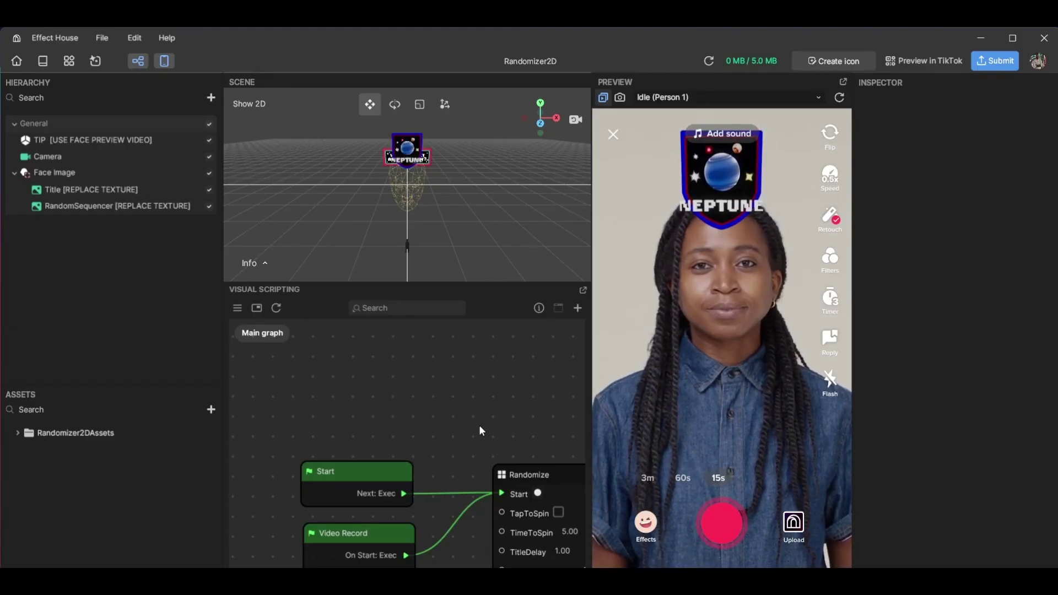
Step: Replay the effect preview and examine the main visual scripting graph and the Randomizer2DAssets folder
scroll(411, 385, "down", 3)
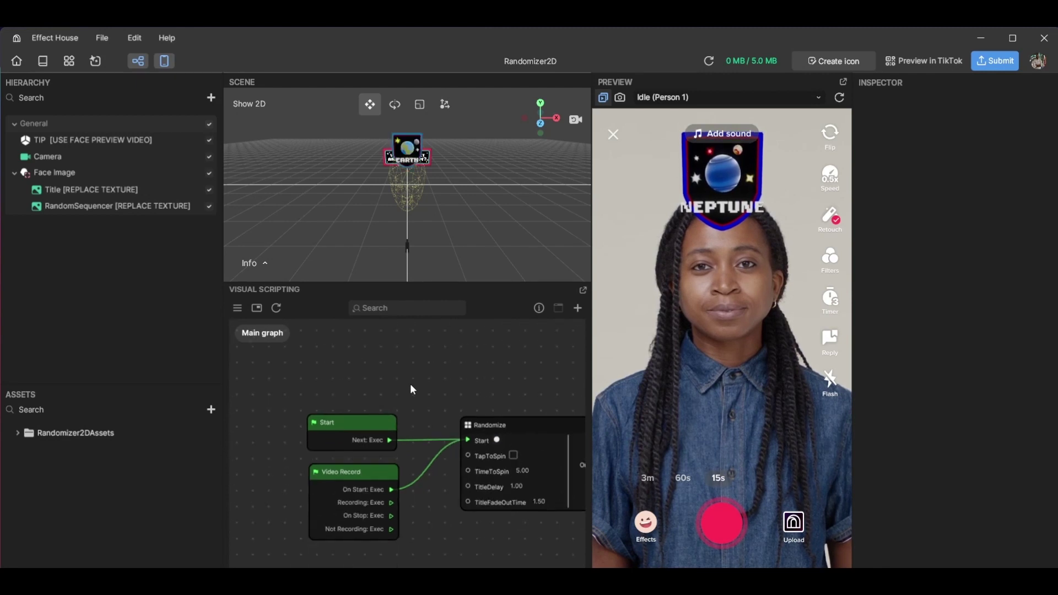
middle_click_drag(410, 381, 358, 402)
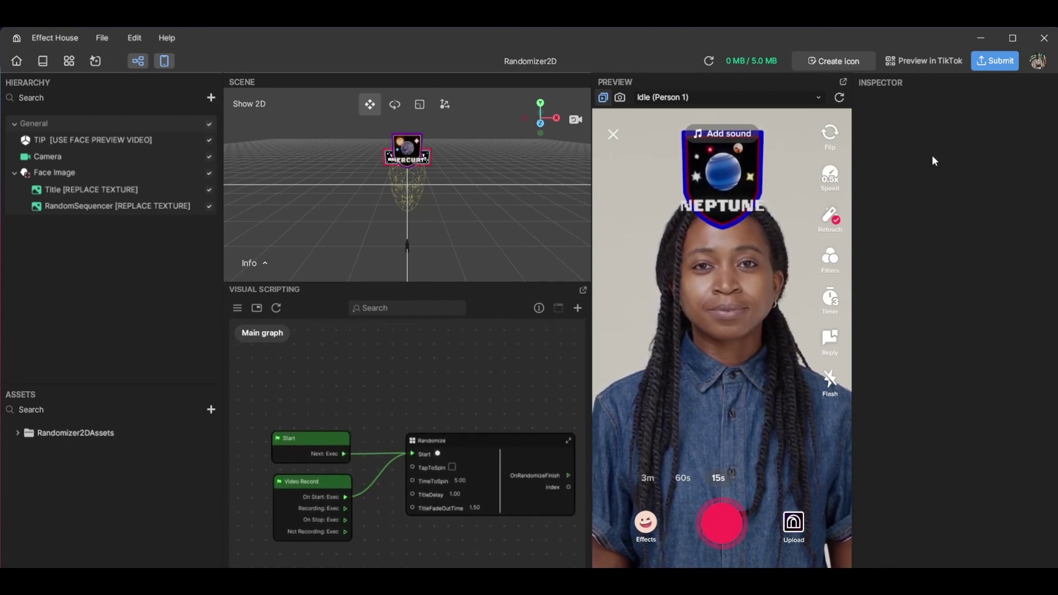
left_click(841, 101)
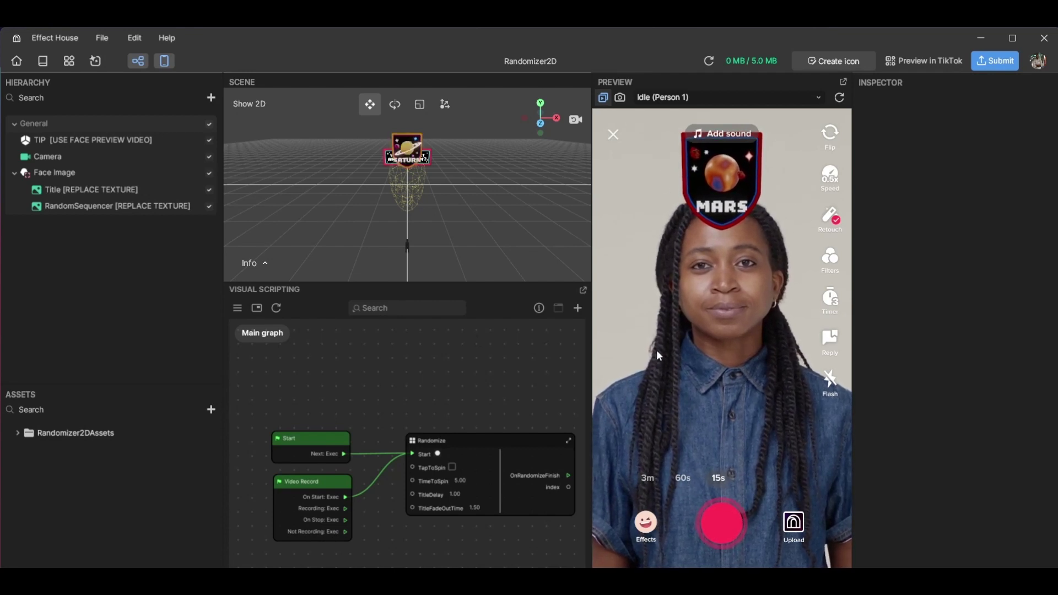
left_click_drag(454, 392, 472, 392)
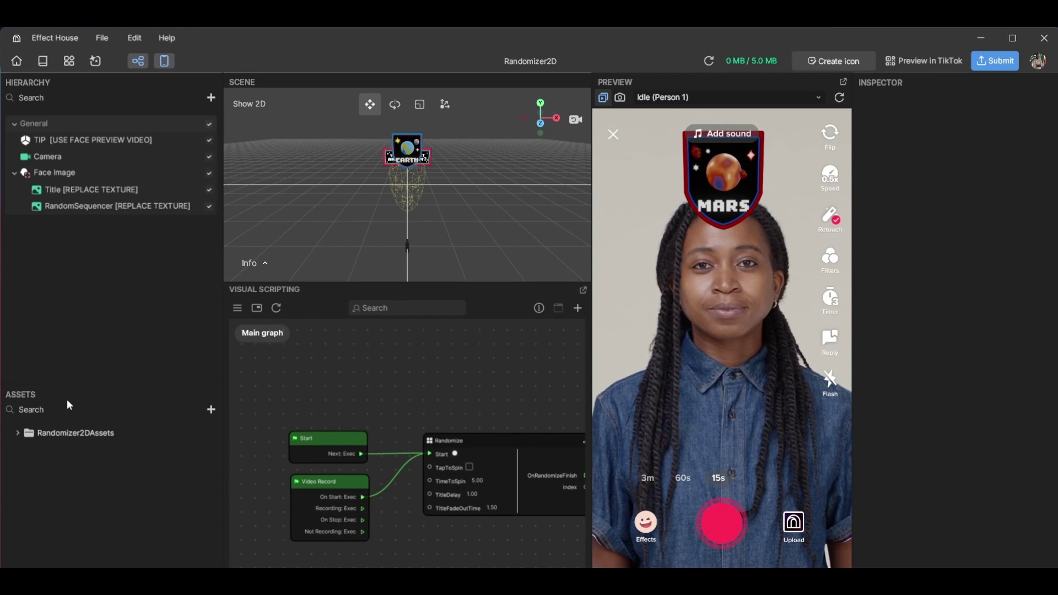
left_click(18, 432)
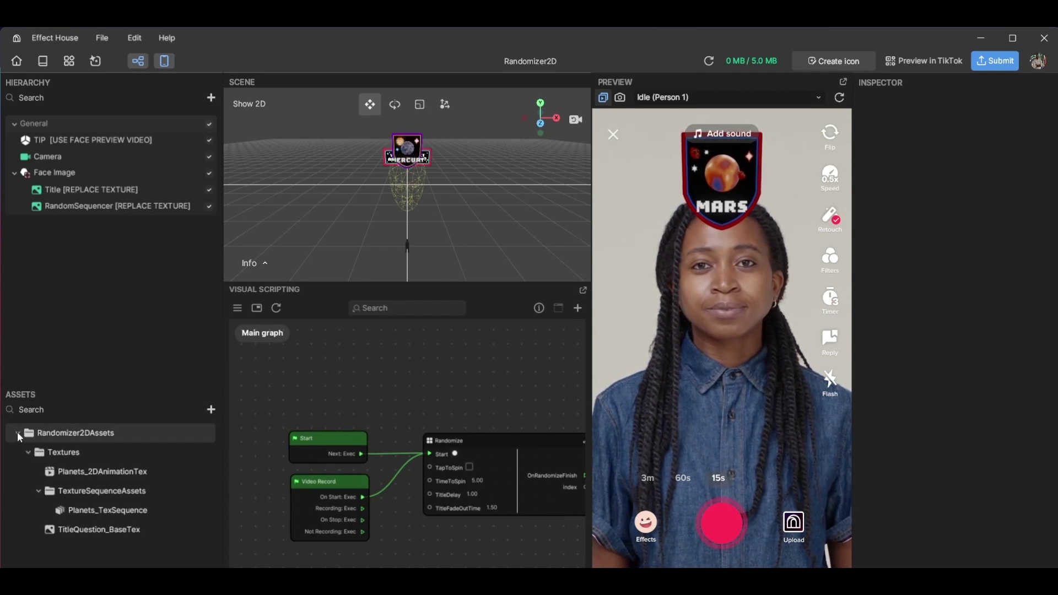
left_click(17, 431)
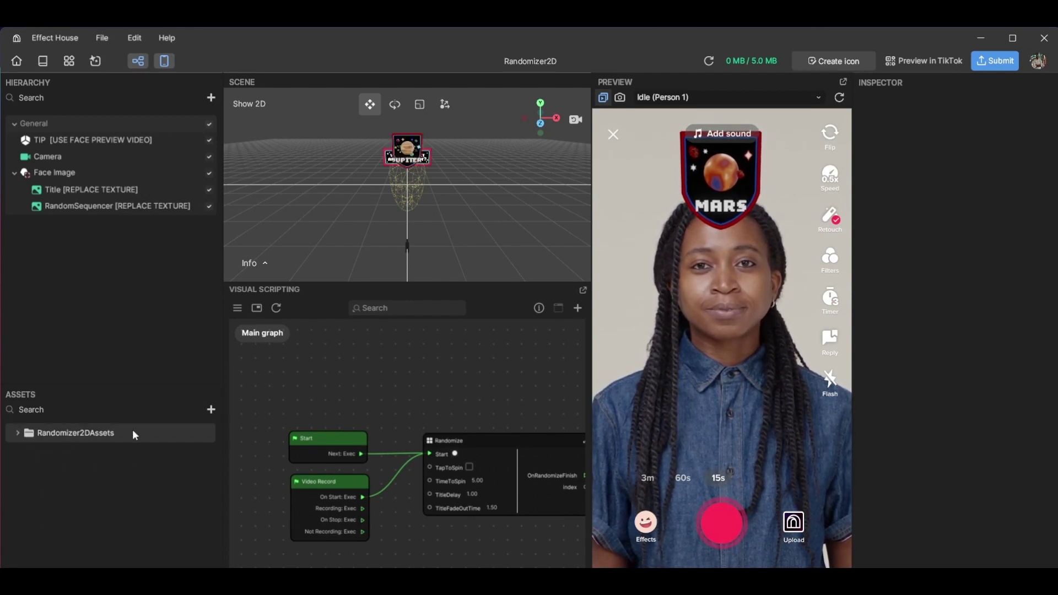
Step: Import all card images from the Anime_Youtube folder, Anya Forger.png through Zoro Roronoa.png, as a texture sequence
left_click(217, 413)
mouse_move(251, 406)
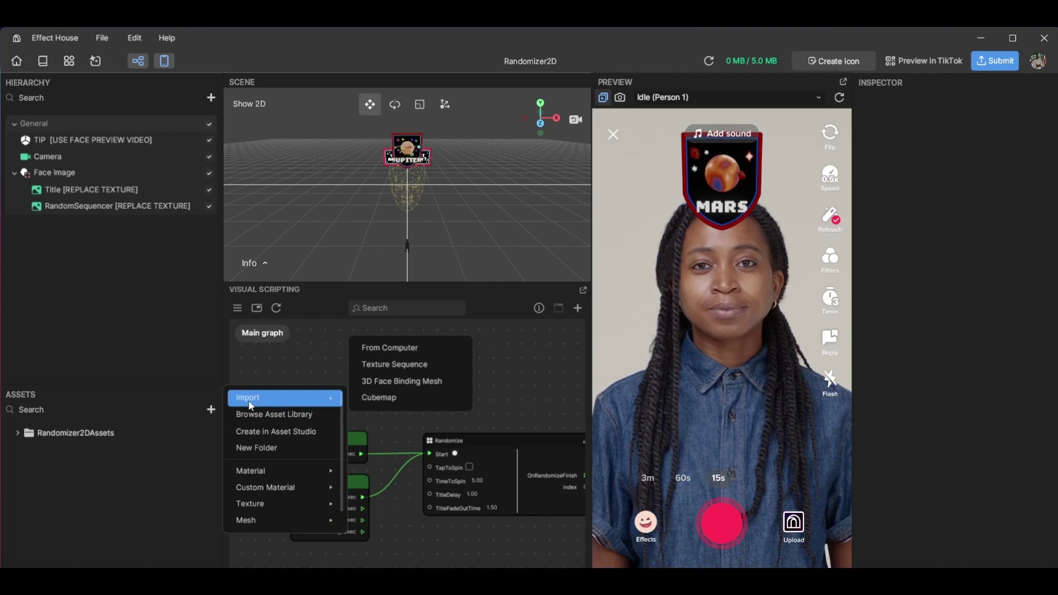
left_click(393, 365)
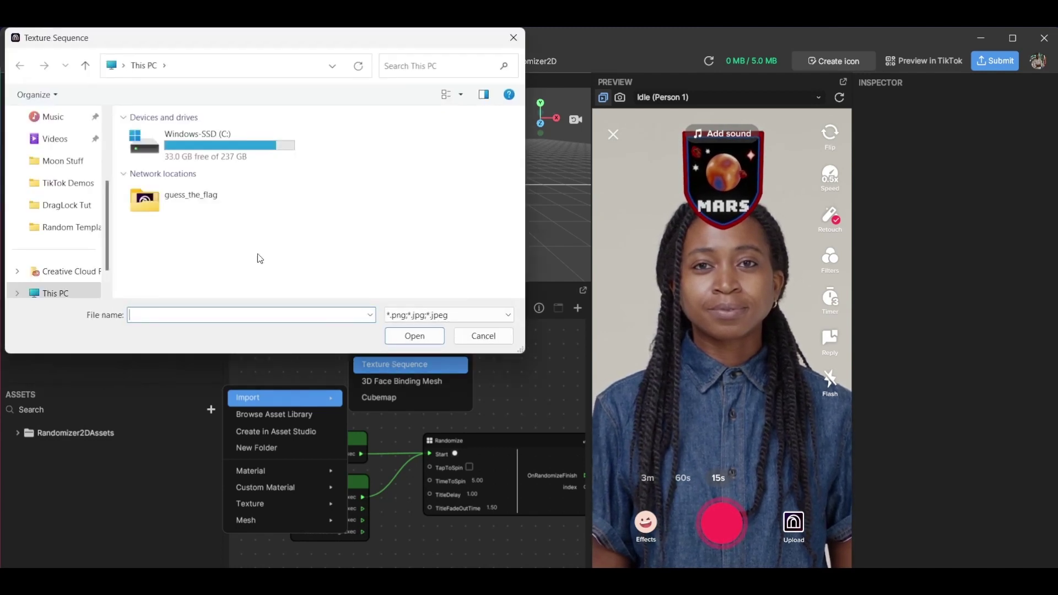
left_click(54, 233)
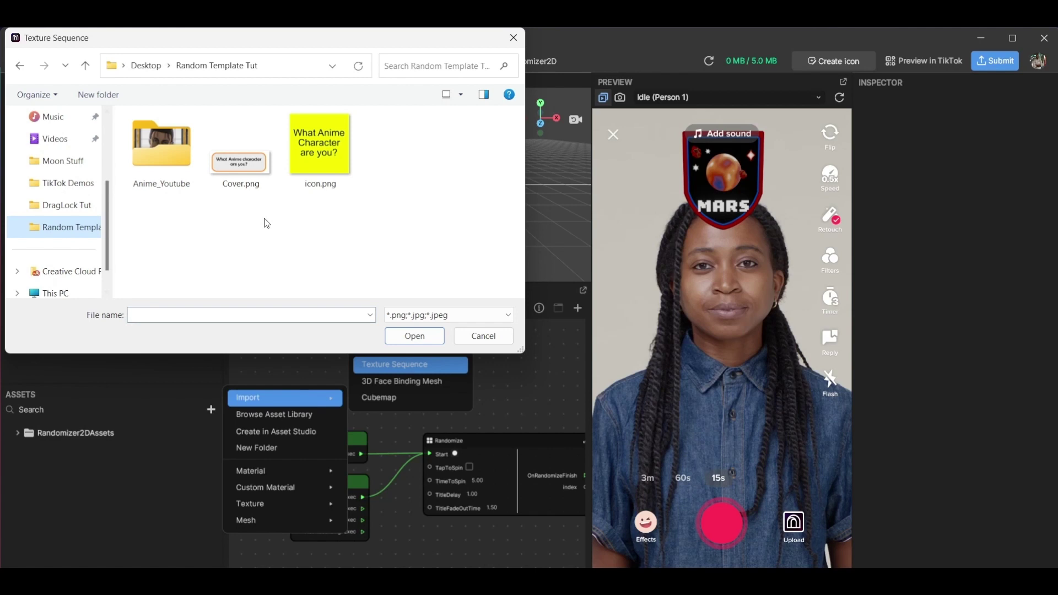
double_click(149, 155)
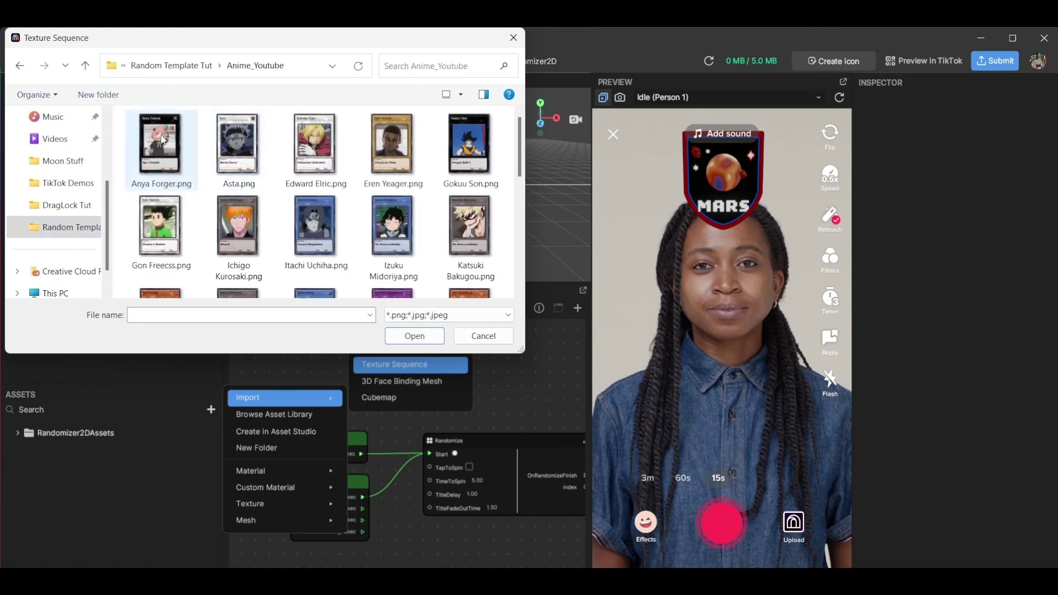
left_click(156, 157)
scroll(389, 224, "down", 5)
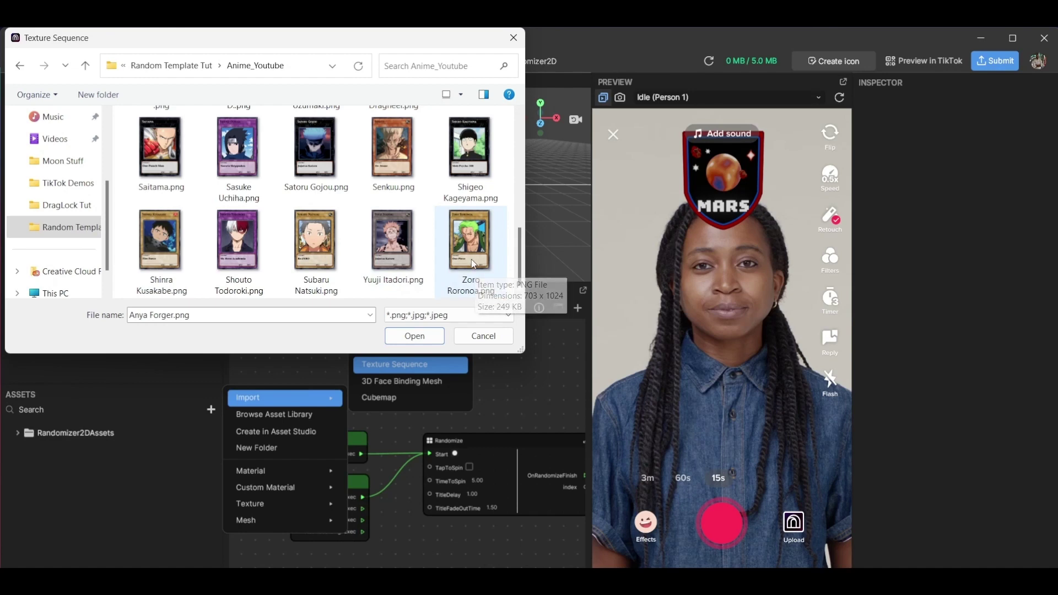
scroll(331, 252, "up", 5)
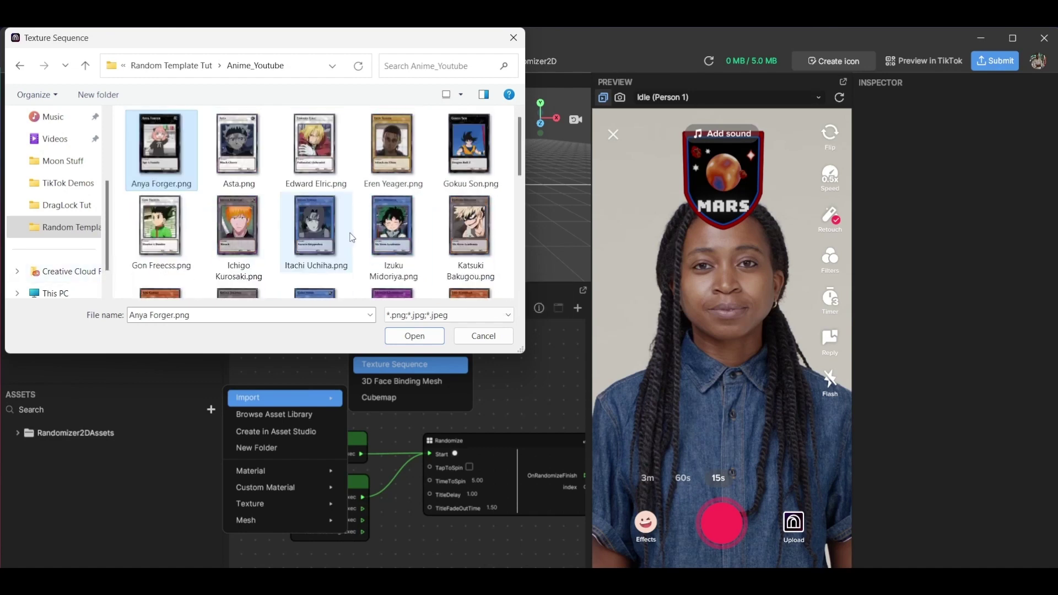
scroll(449, 265, "down", 5)
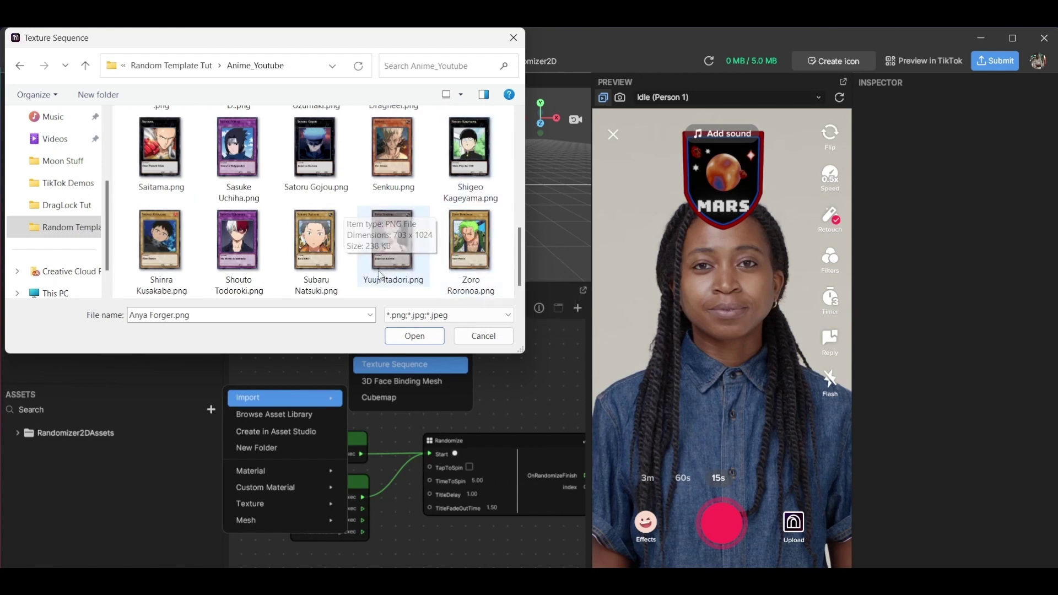
left_click(462, 256, "shift")
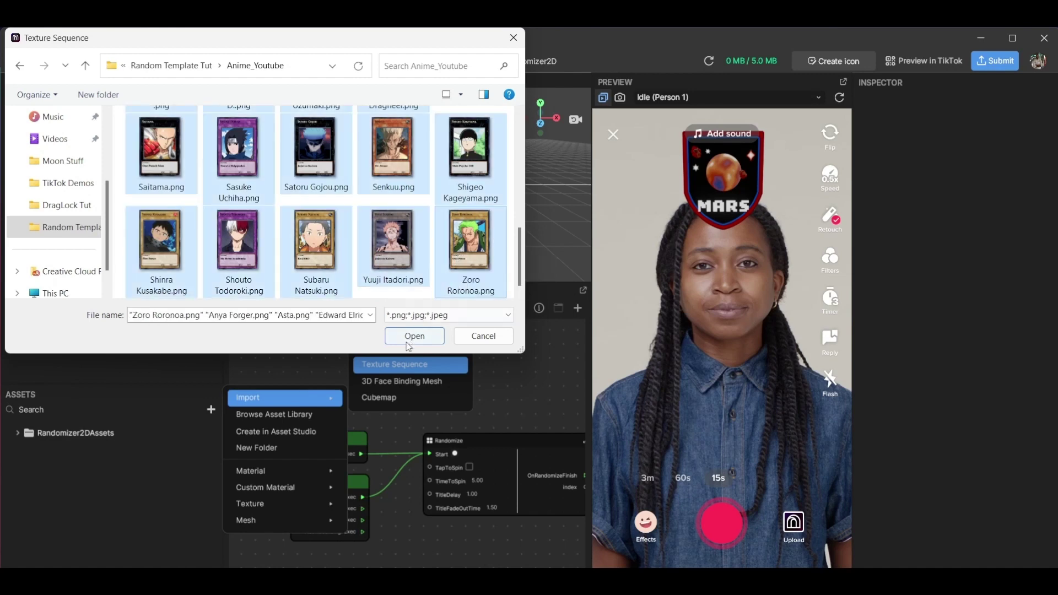
left_click(413, 336)
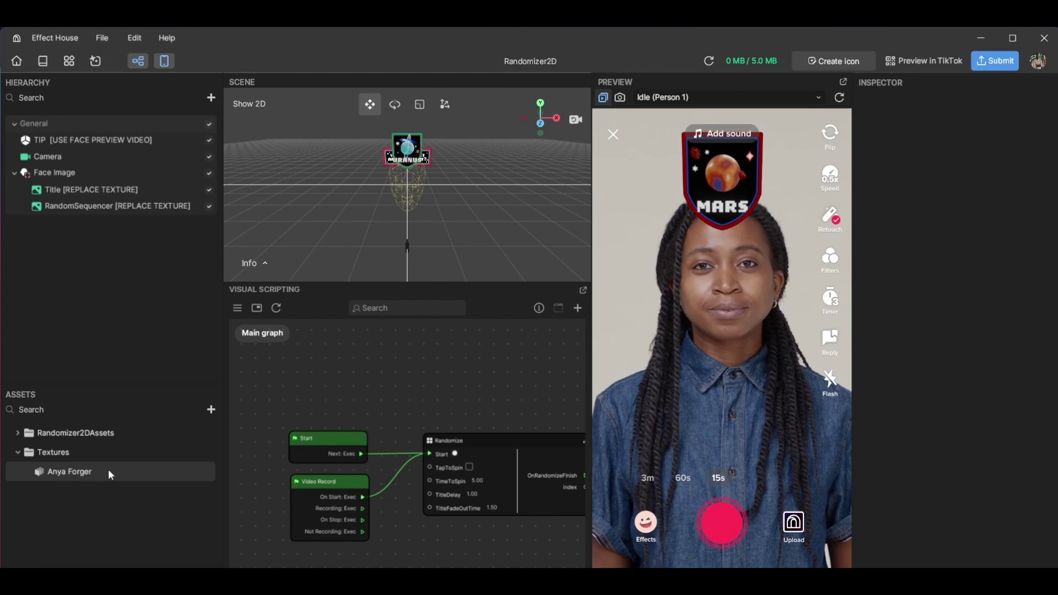
Step: Set the Anya Forger texture sequence's compression type to Manual and check its quality and maximum resolution options
left_click(108, 472)
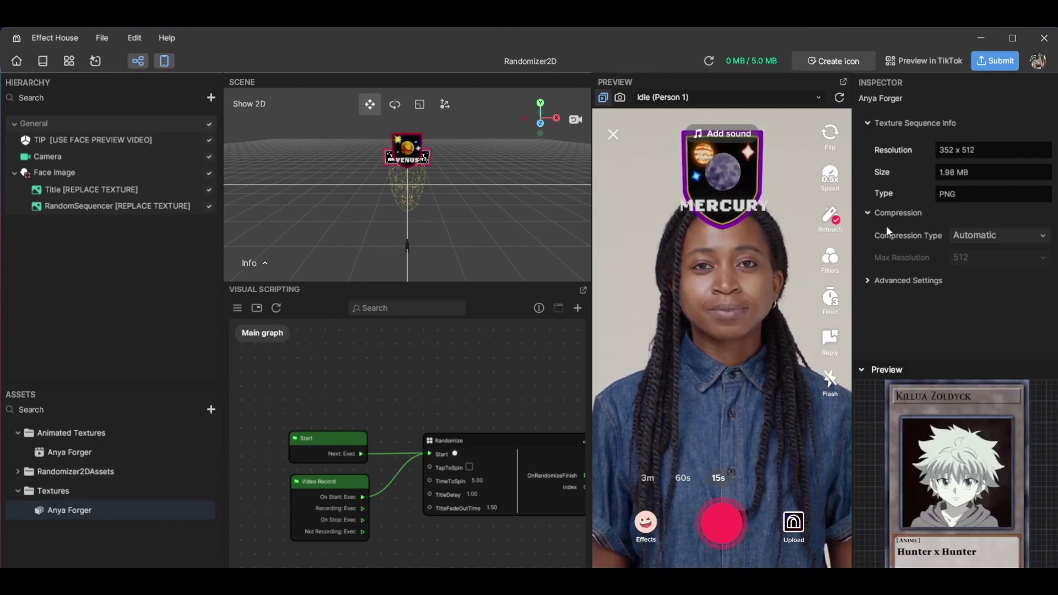
left_click(972, 235)
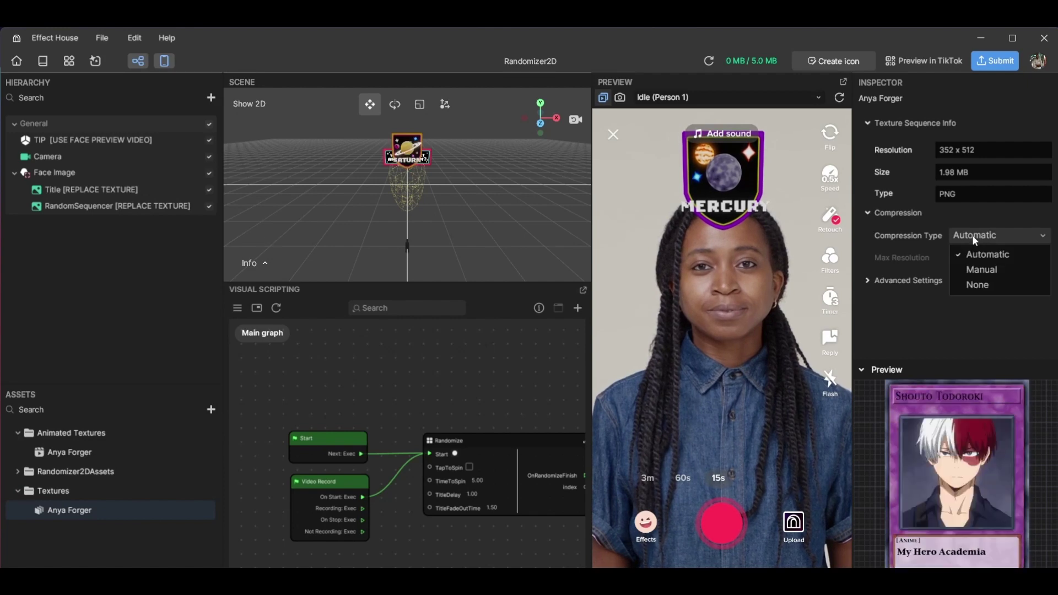
left_click(974, 270)
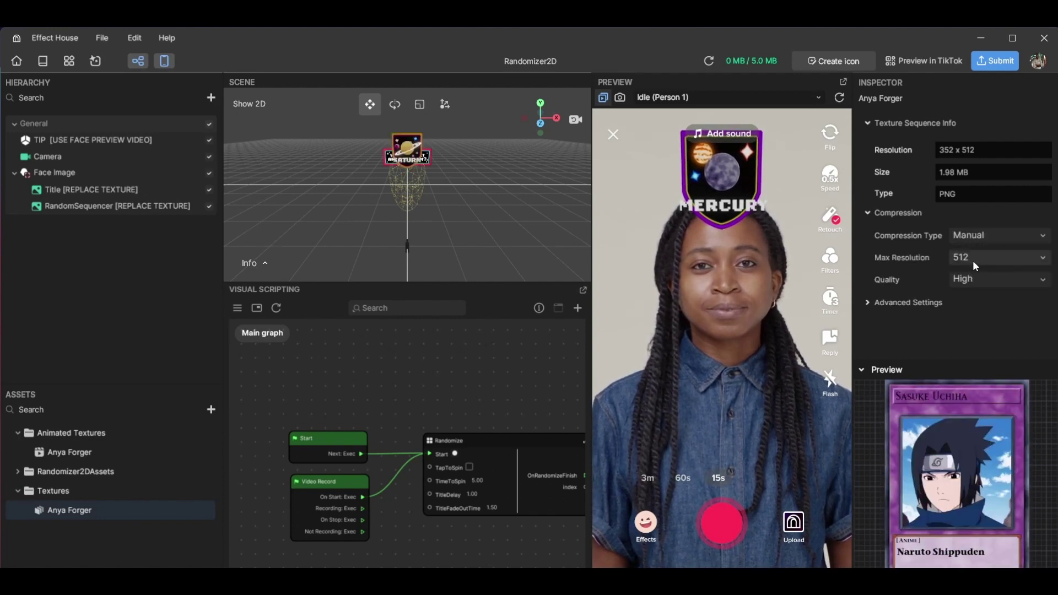
left_click(971, 278)
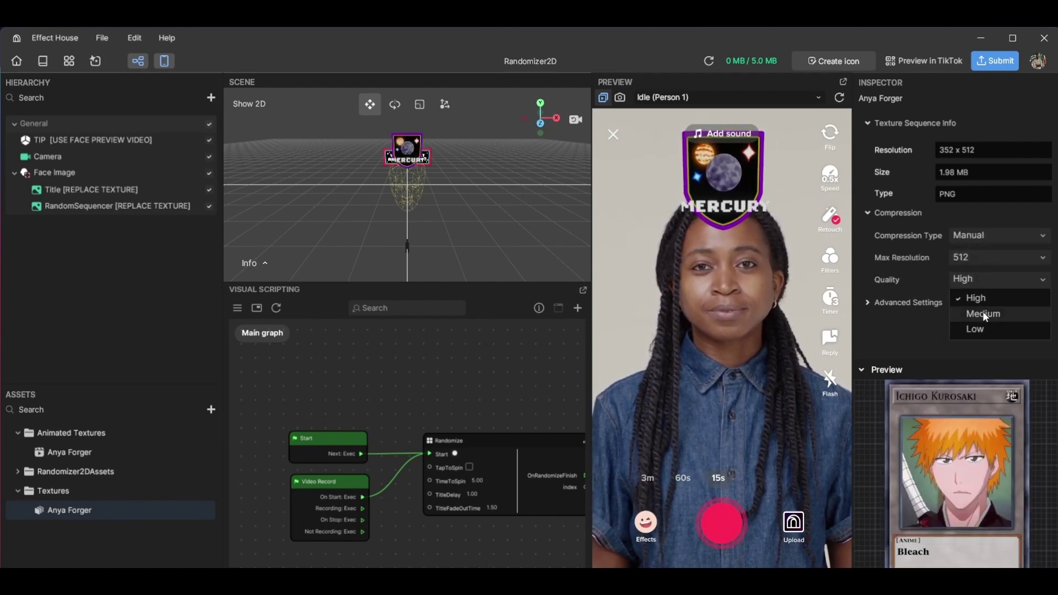
left_click(974, 282)
left_click(974, 255)
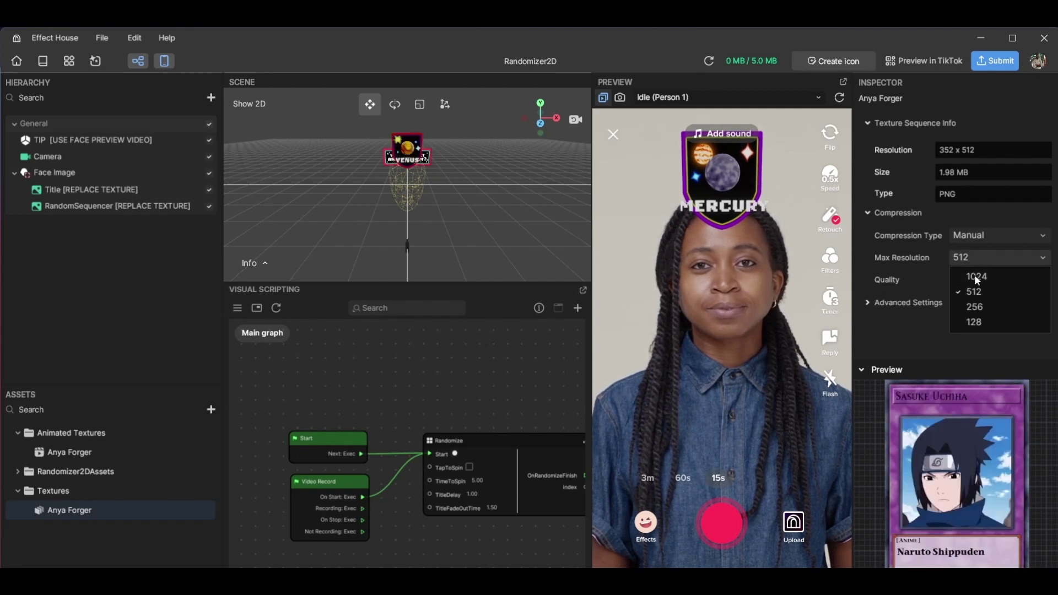
left_click(927, 252)
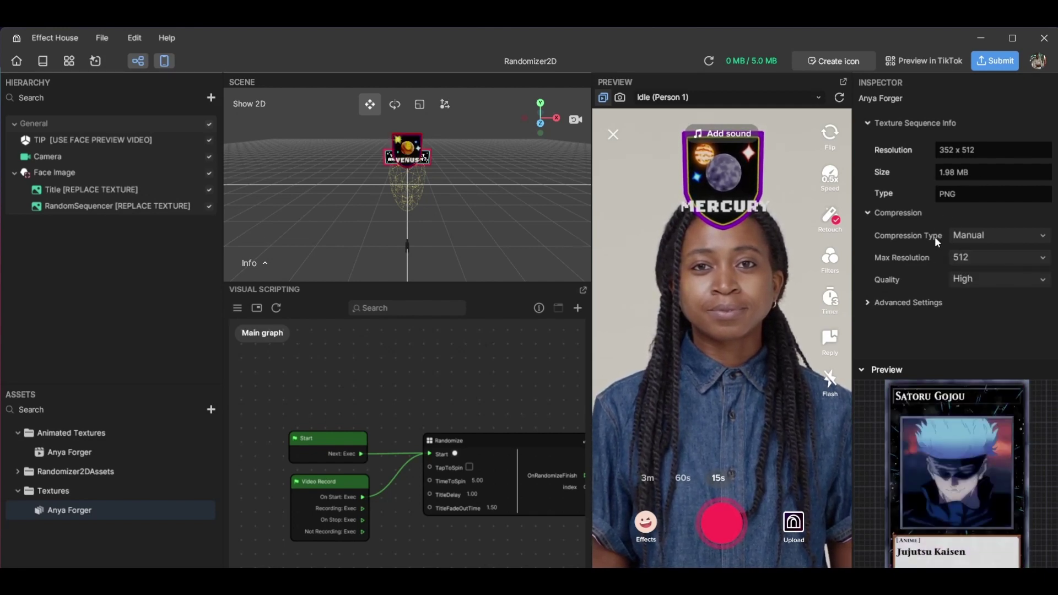
Step: Replace the texture of Planets_2DAnimationTex in Randomizer2DAssets with the Anya Forger texture sequence
left_click(16, 472)
scroll(57, 507, "down", 1)
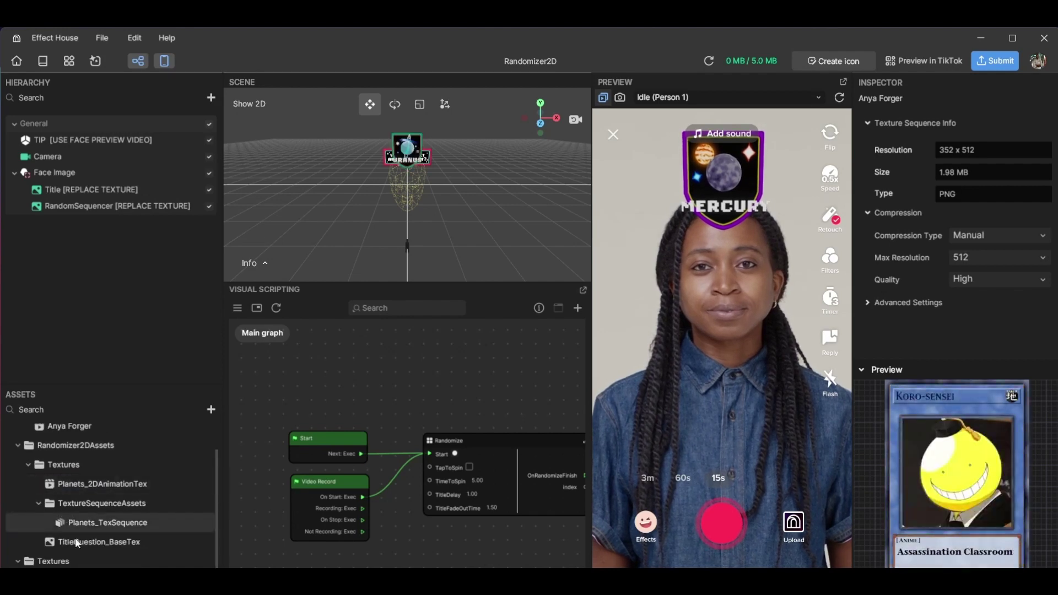
left_click(62, 484)
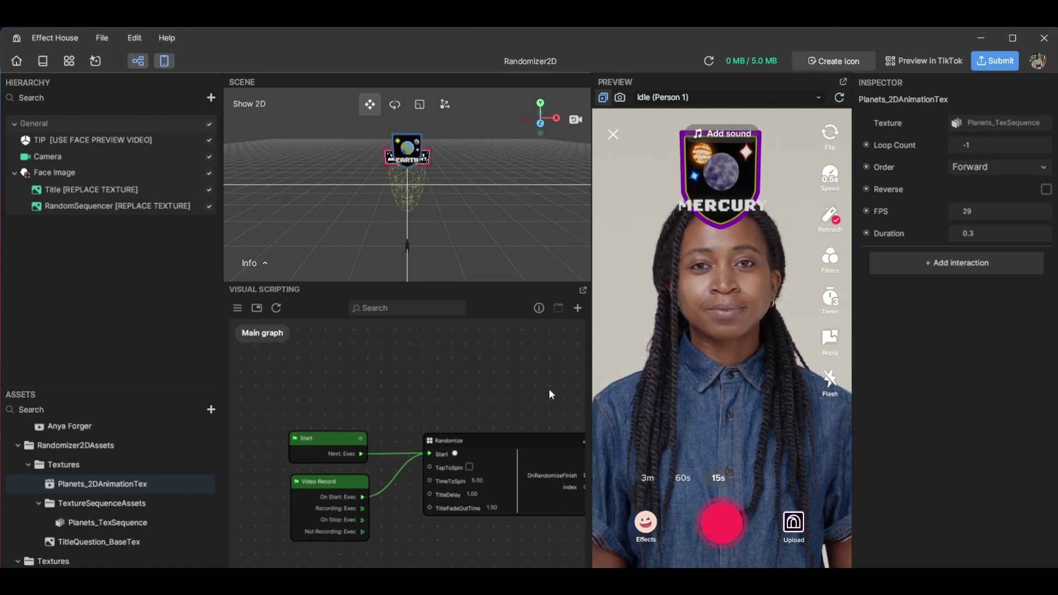
left_click(970, 123)
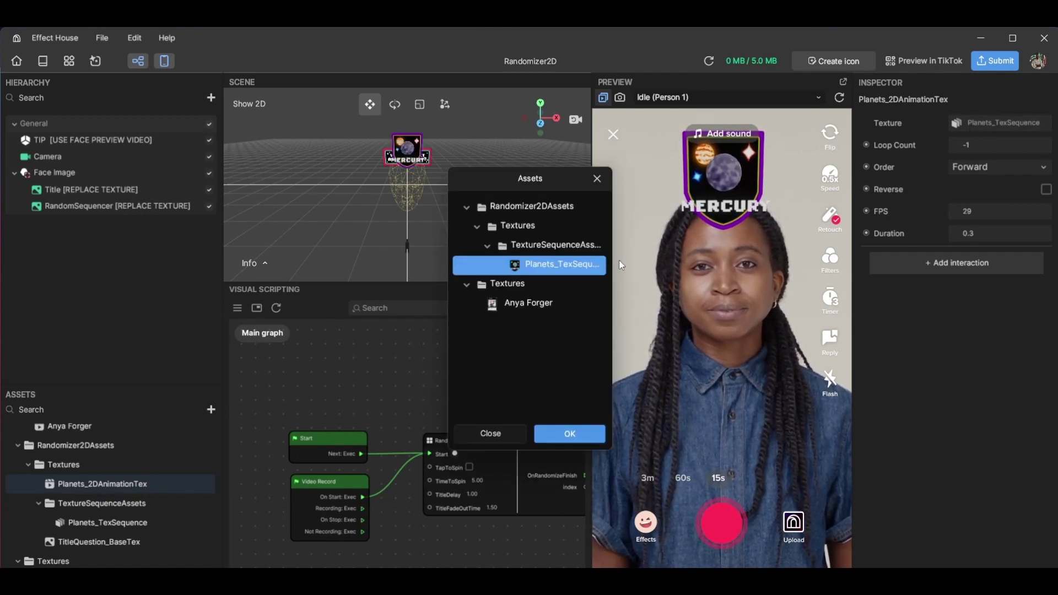
left_click(504, 307)
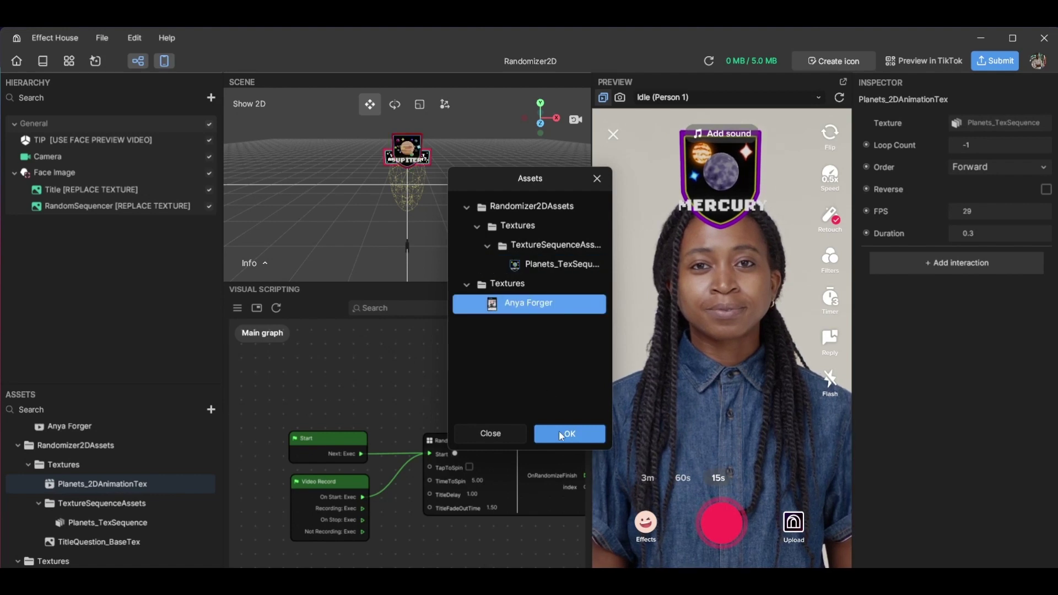
left_click(560, 433)
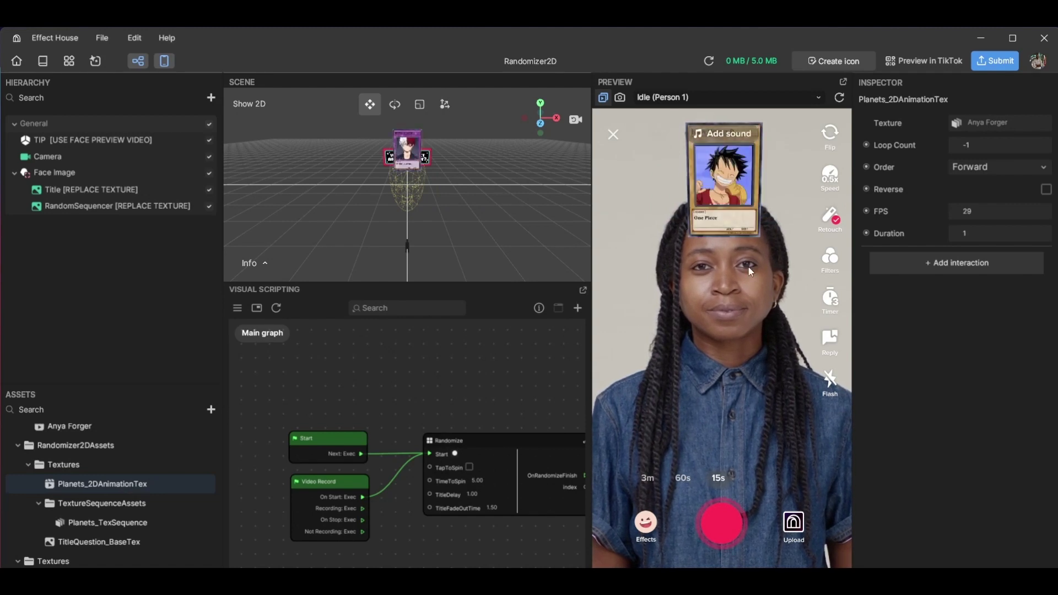
Step: Import Cover.png from the Random Template Tut folder into the project's assets
scroll(256, 452, "down", 1)
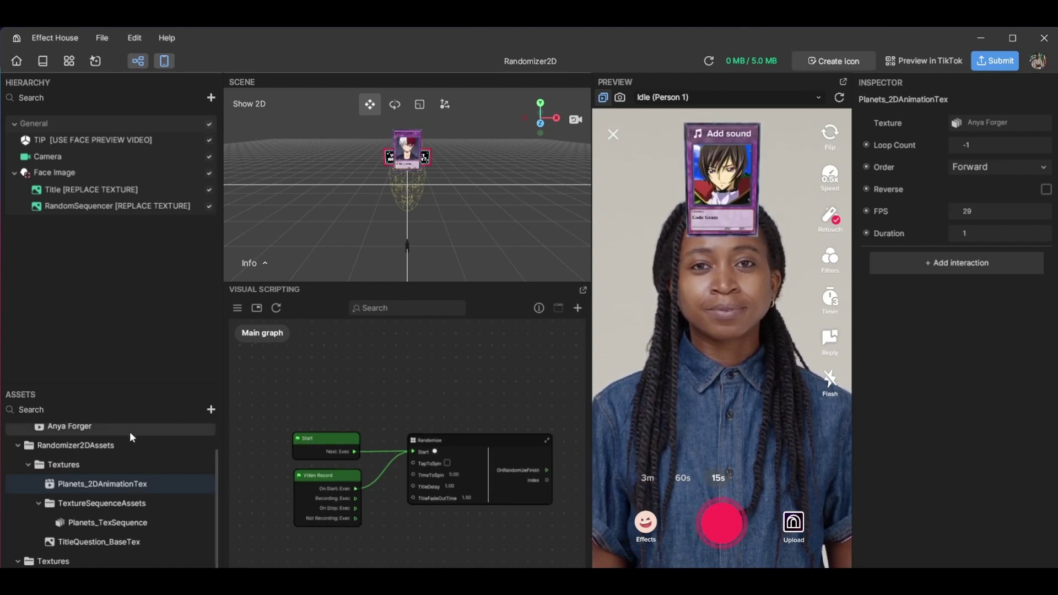
left_click(211, 409)
mouse_move(283, 397)
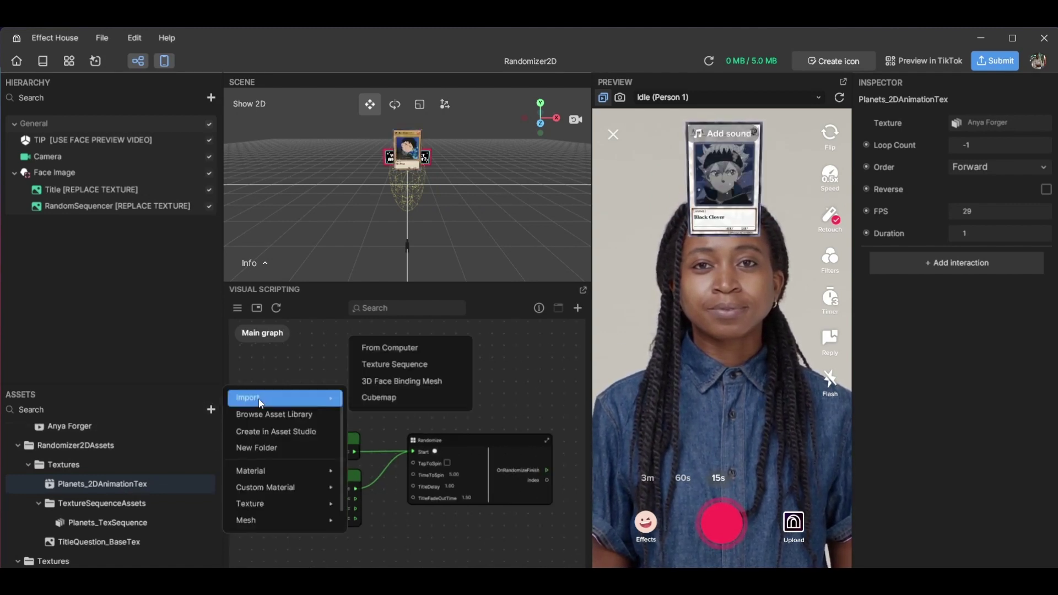
left_click(401, 349)
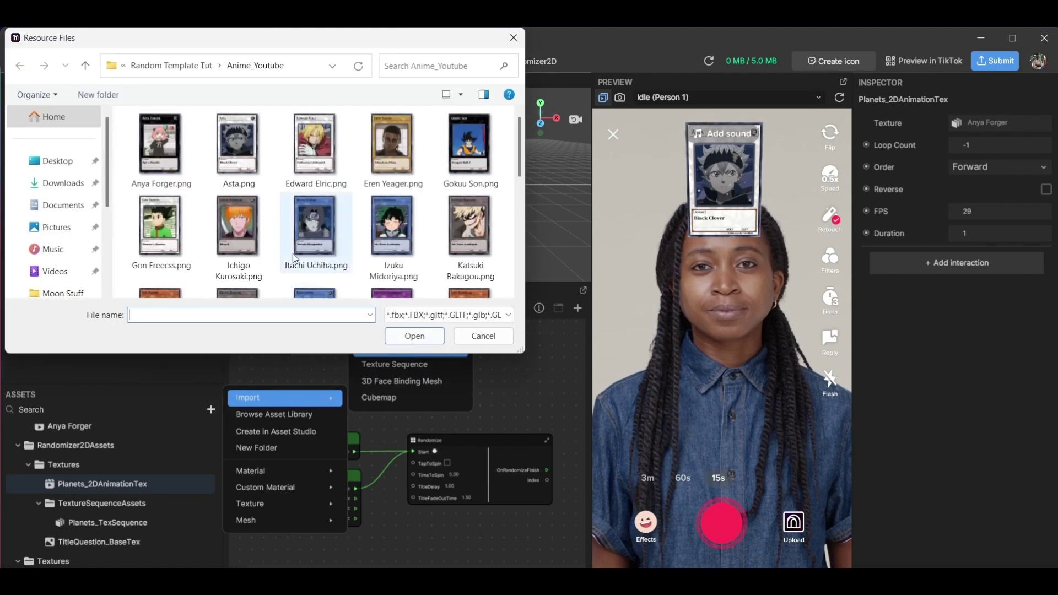
left_click(79, 71)
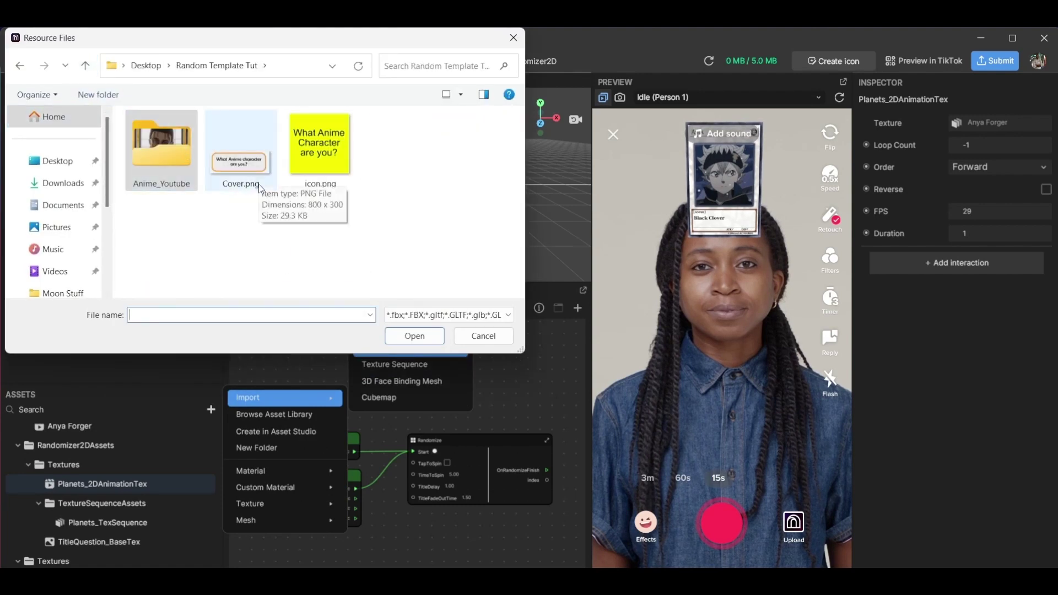
left_click(244, 167)
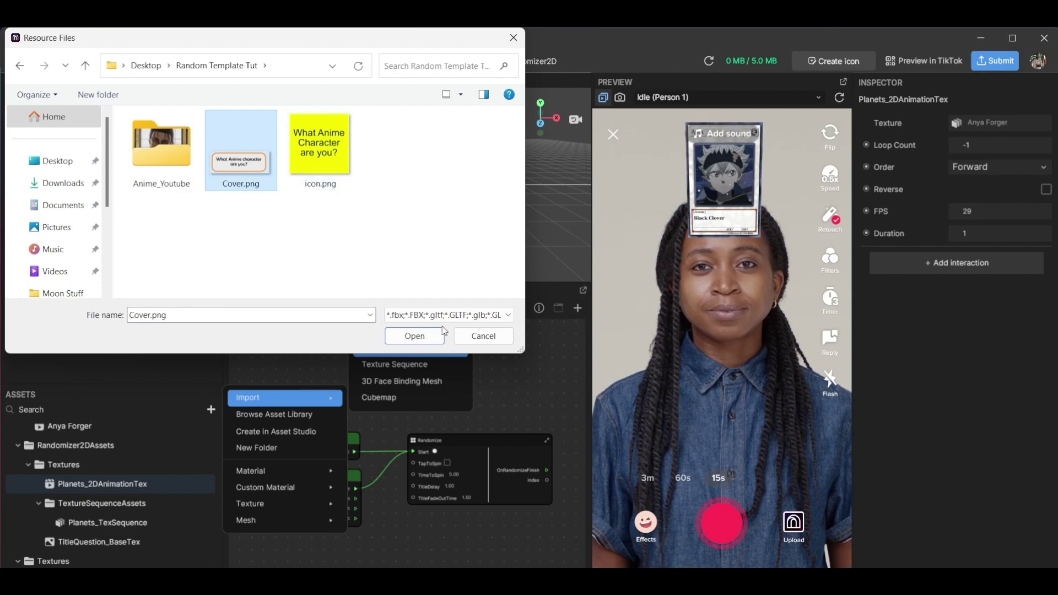
left_click(414, 336)
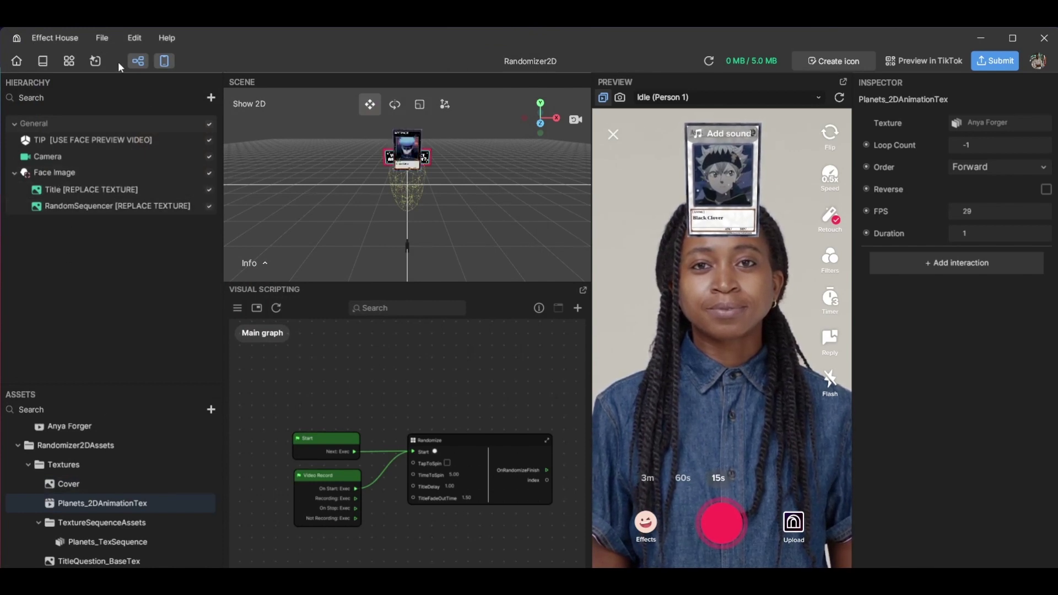
Step: Replace the texture of the Title [REPLACE TEXTURE] image with the Cover texture
left_click(88, 193)
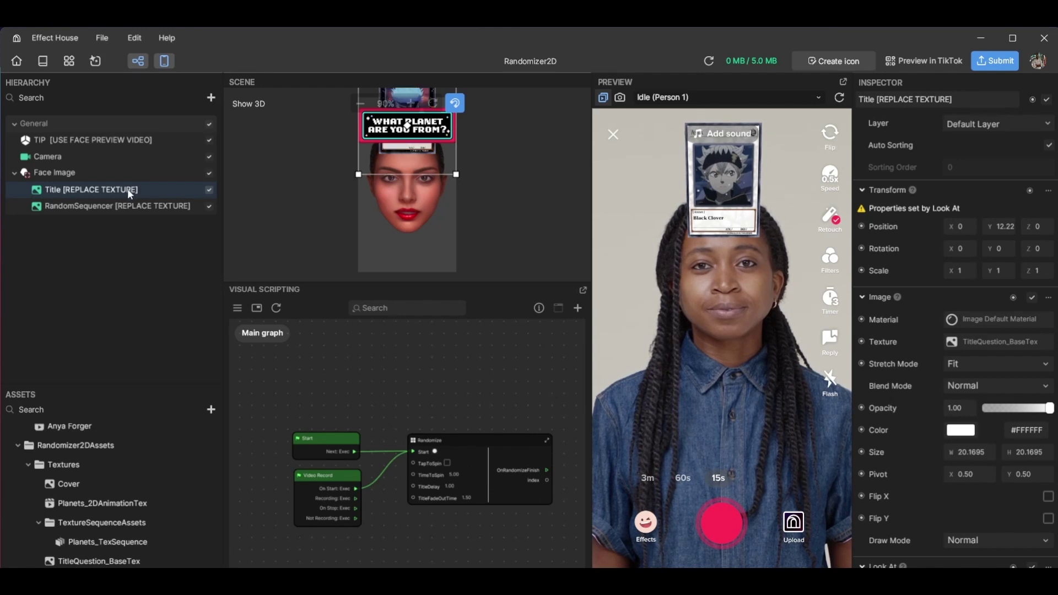
left_click(977, 341)
left_click(511, 303)
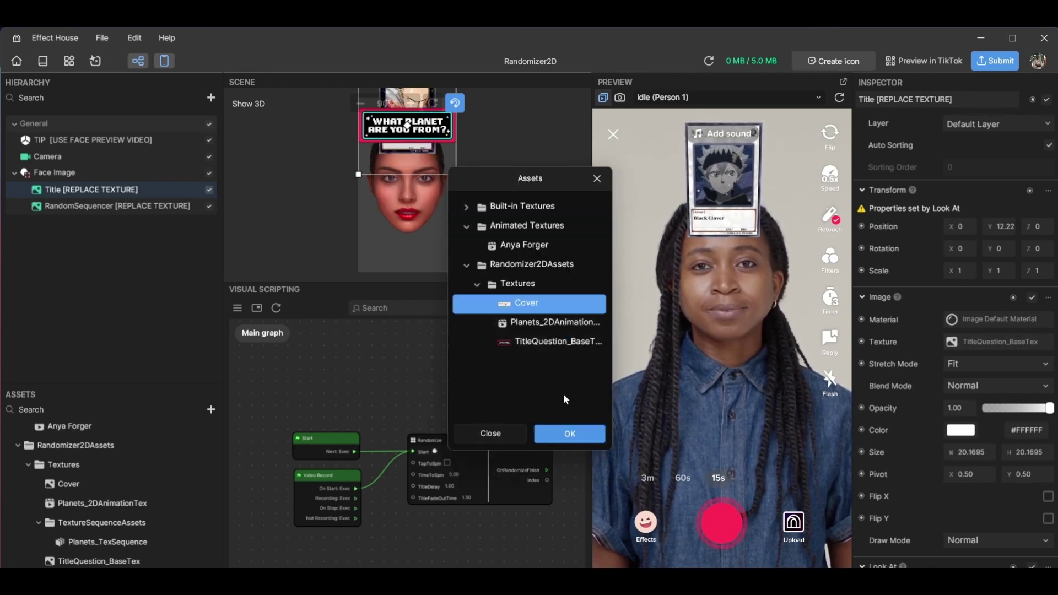
left_click(570, 435)
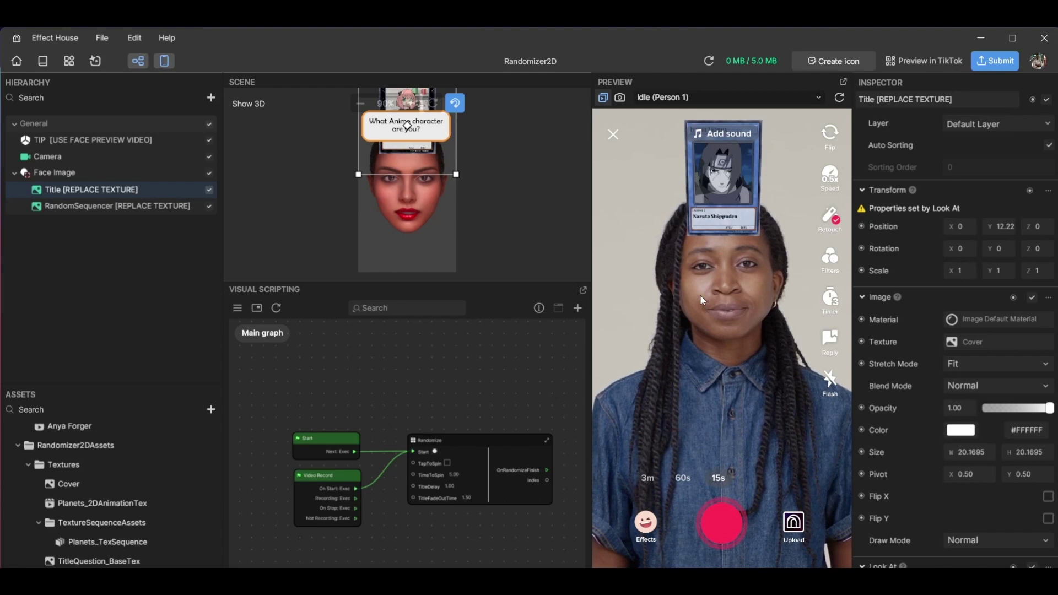
Step: Reposition the Start node above Video Record in the main graph and replay the effect preview
left_click_drag(451, 364, 468, 363)
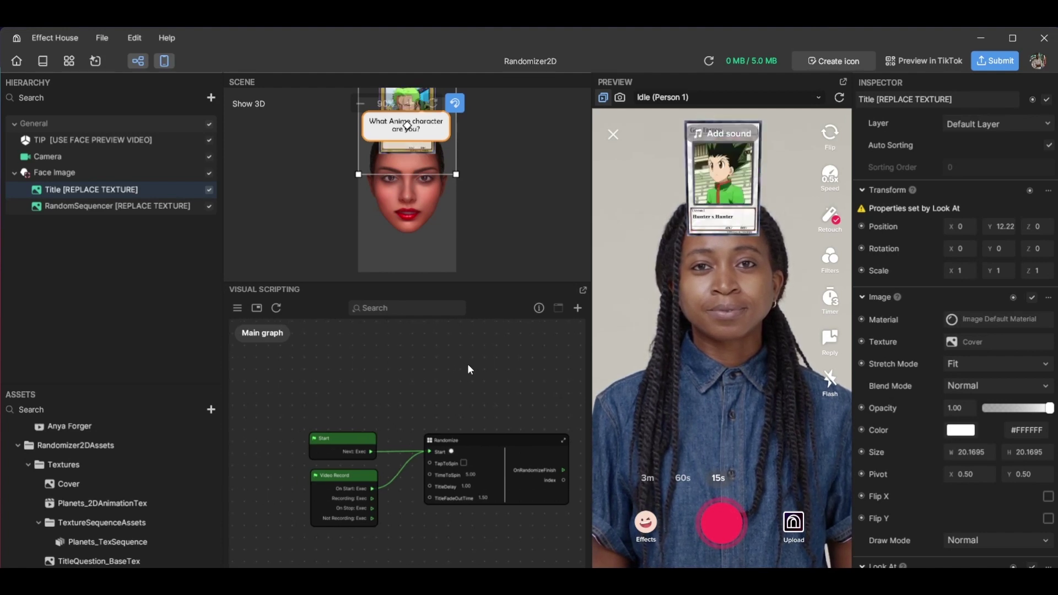
mouse_move(396, 424)
left_mouse_down()
mouse_move(407, 416)
mouse_move(388, 414)
left_mouse_up()
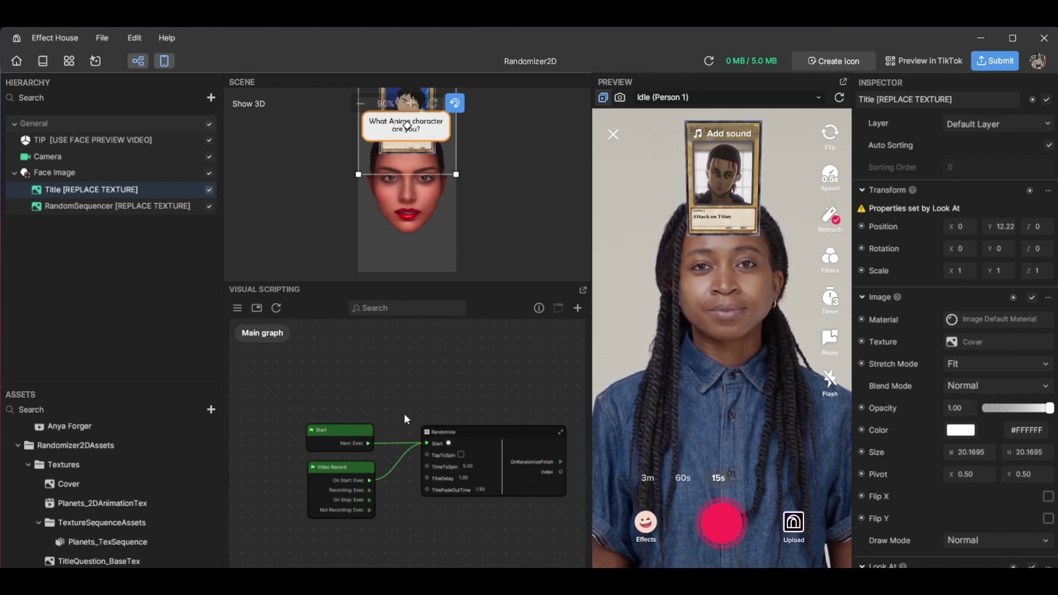
scroll(450, 438, "up", 3)
scroll(451, 438, "down", 3)
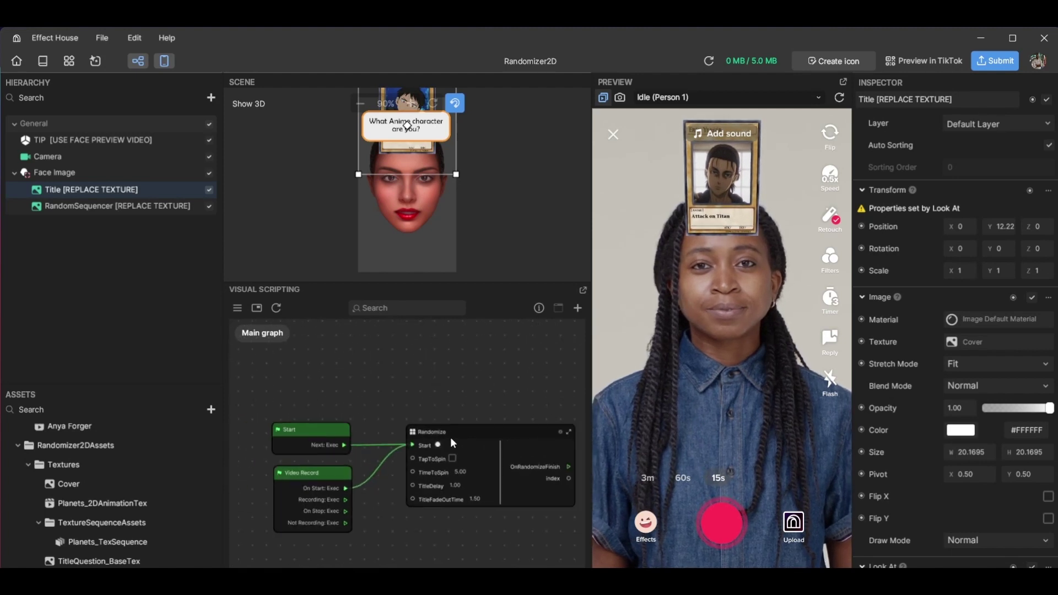
left_click_drag(316, 435, 299, 419)
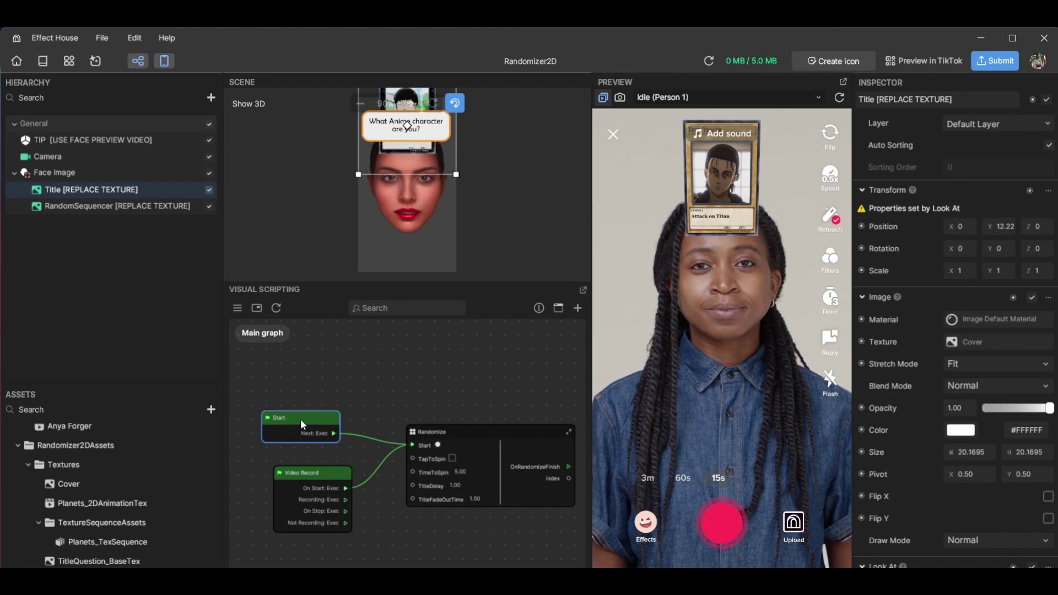
scroll(298, 444, "up", 2)
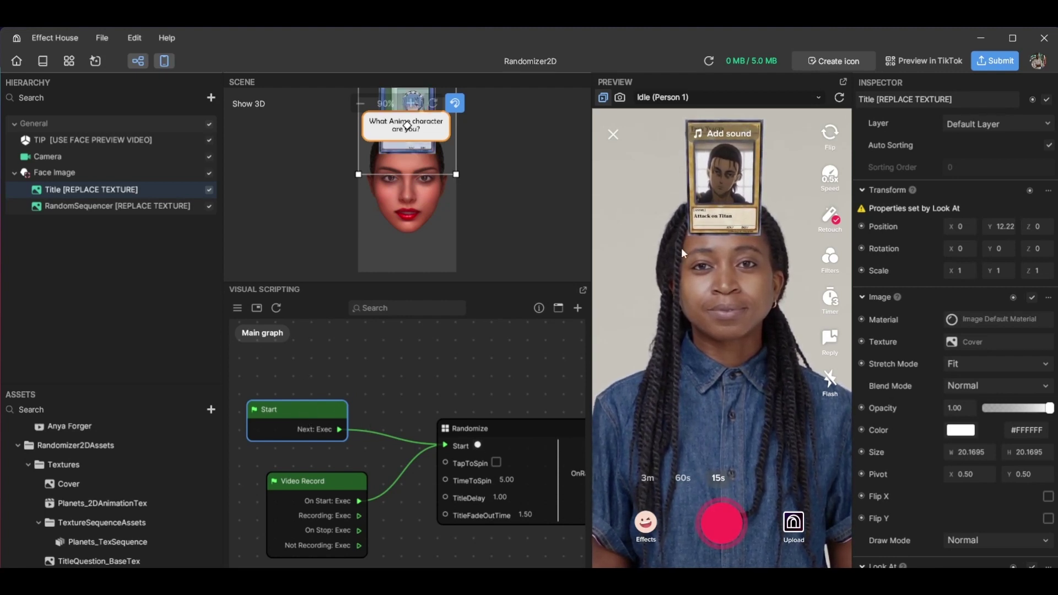
left_click(837, 107)
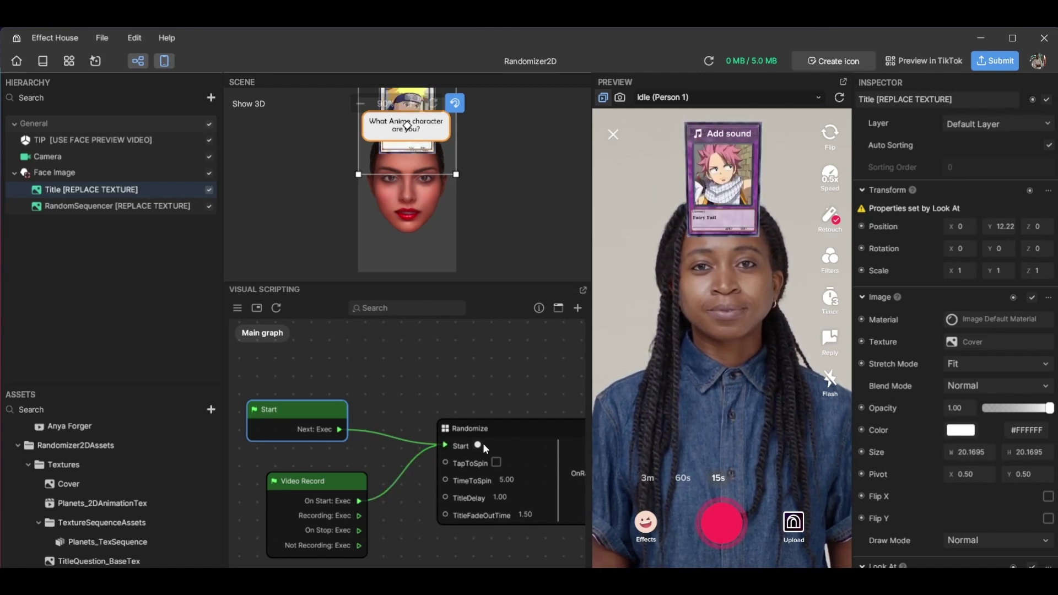
Step: Rearrange the Start, Video Record and Randomize nodes so their connections are spaced apart in the main graph
left_click_drag(302, 416, 316, 407)
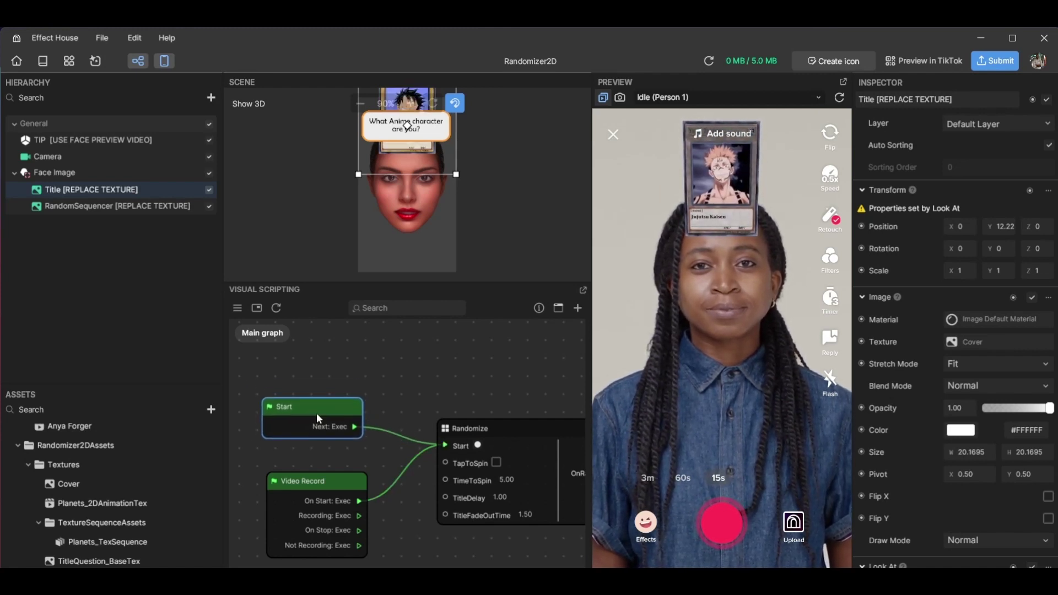
left_click_drag(314, 492, 304, 488)
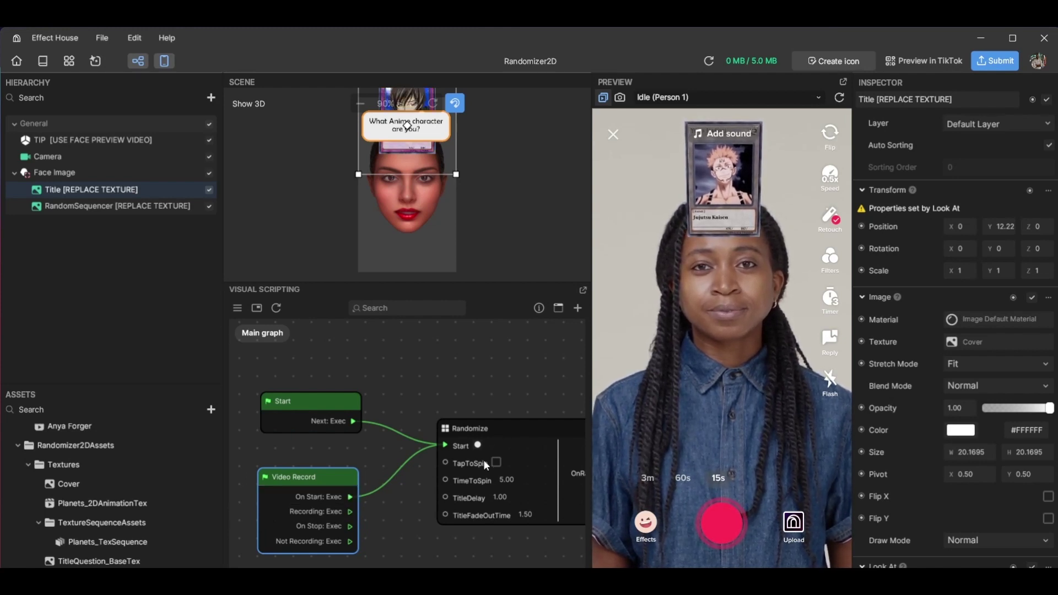
left_click_drag(495, 431, 478, 423)
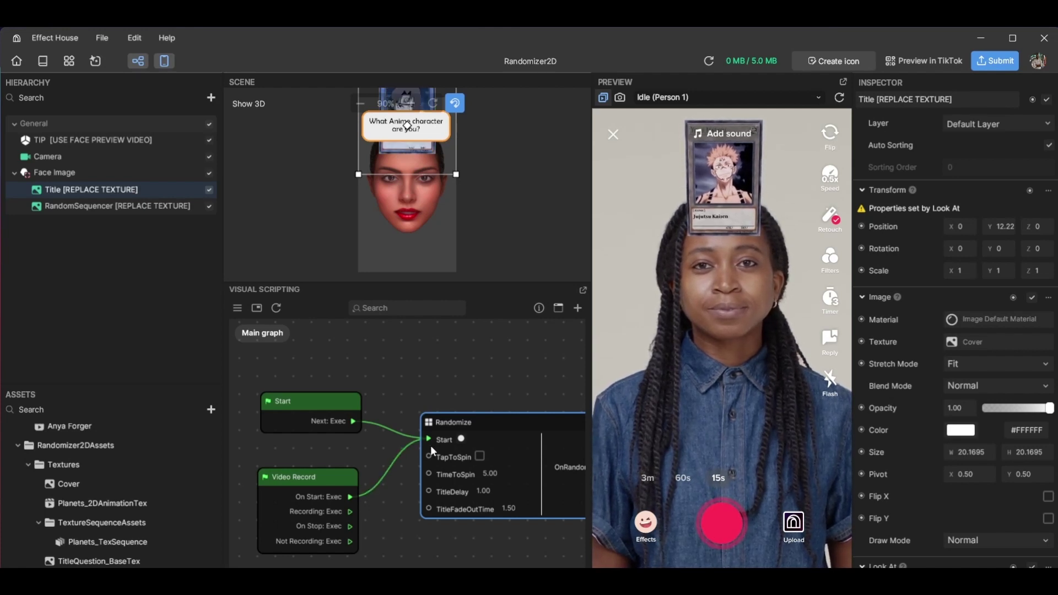
left_click_drag(341, 404, 315, 400)
left_click_drag(322, 487, 309, 491)
Step: Delete the link from the Start node to Randomize and reconnect its Next output to Randomize's Start input
left_click(346, 416)
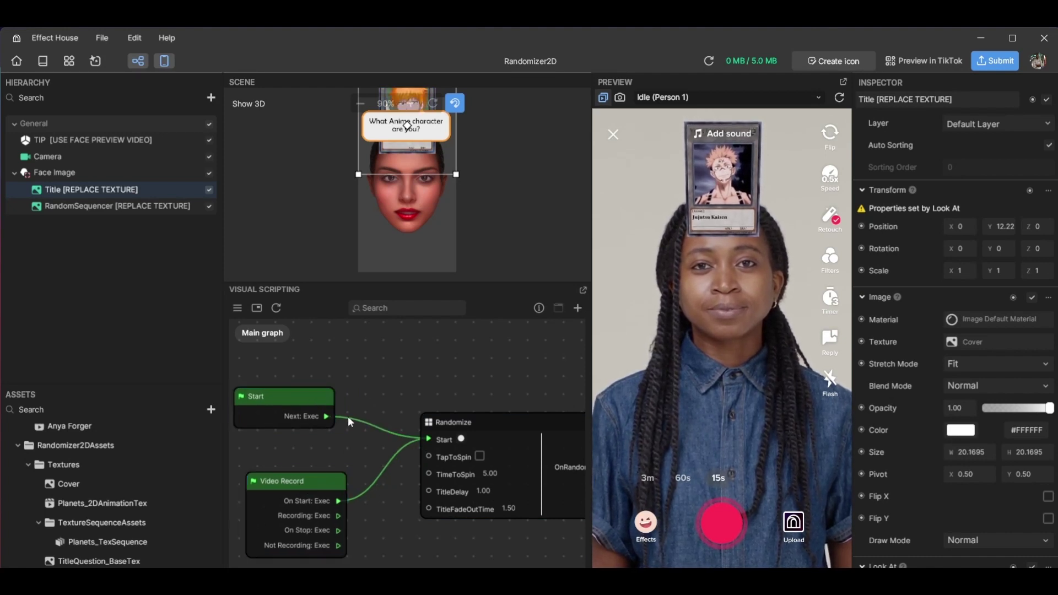
key("Delete")
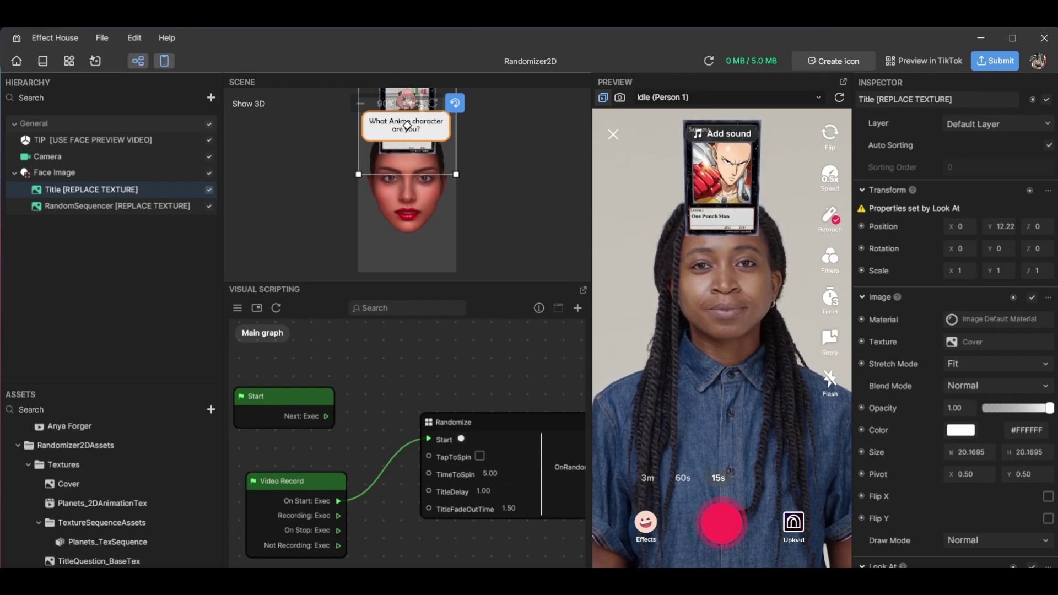
left_click_drag(326, 416, 430, 438)
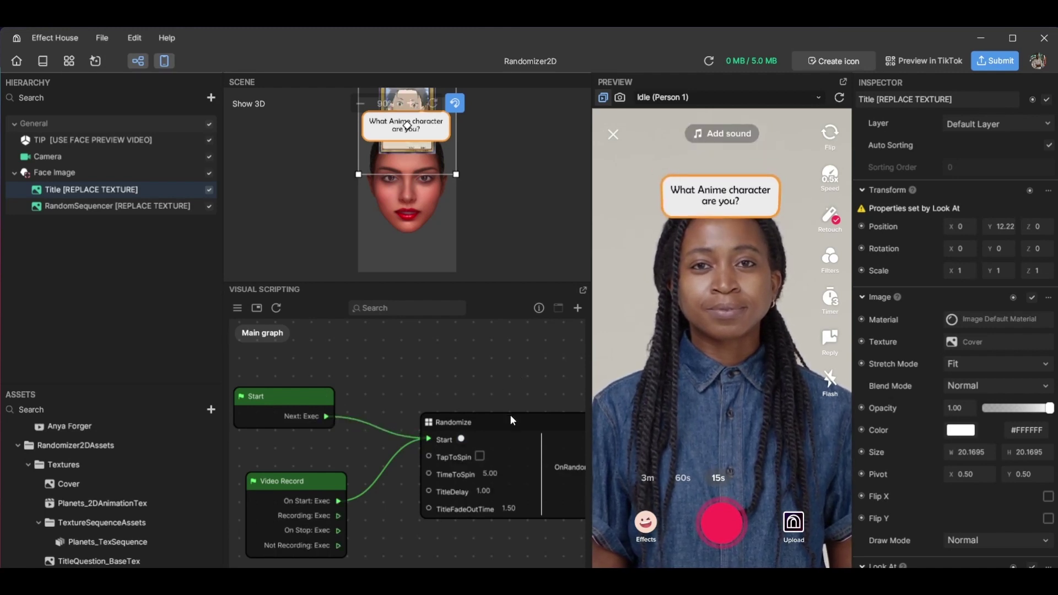
Step: Try the Randomize node's TapToSpin option by enabling it, tapping the preview, and disabling it again
left_click_drag(510, 414, 447, 378)
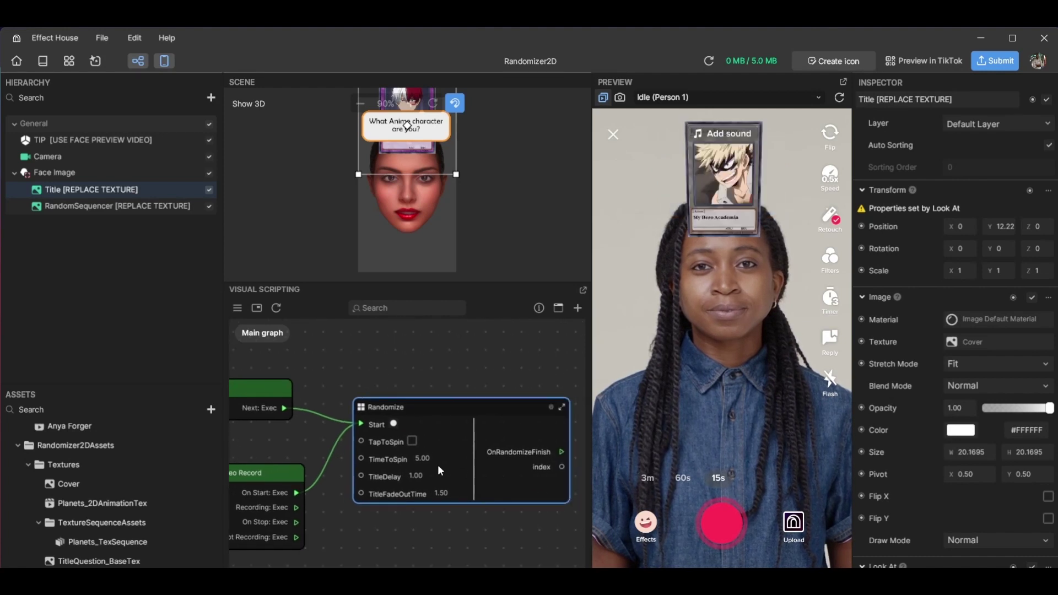
left_click(414, 440)
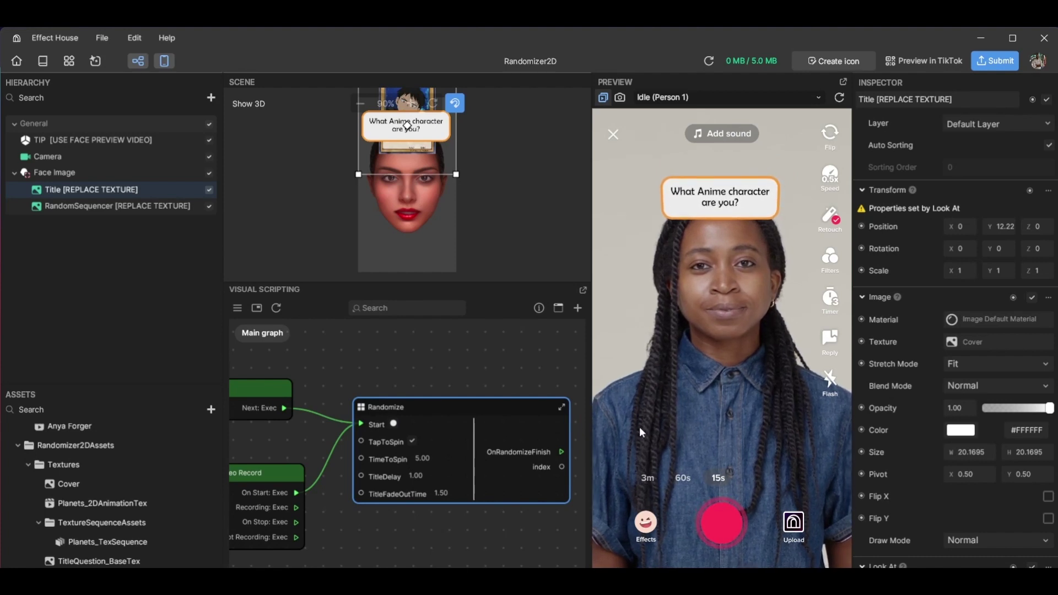
left_click(709, 338)
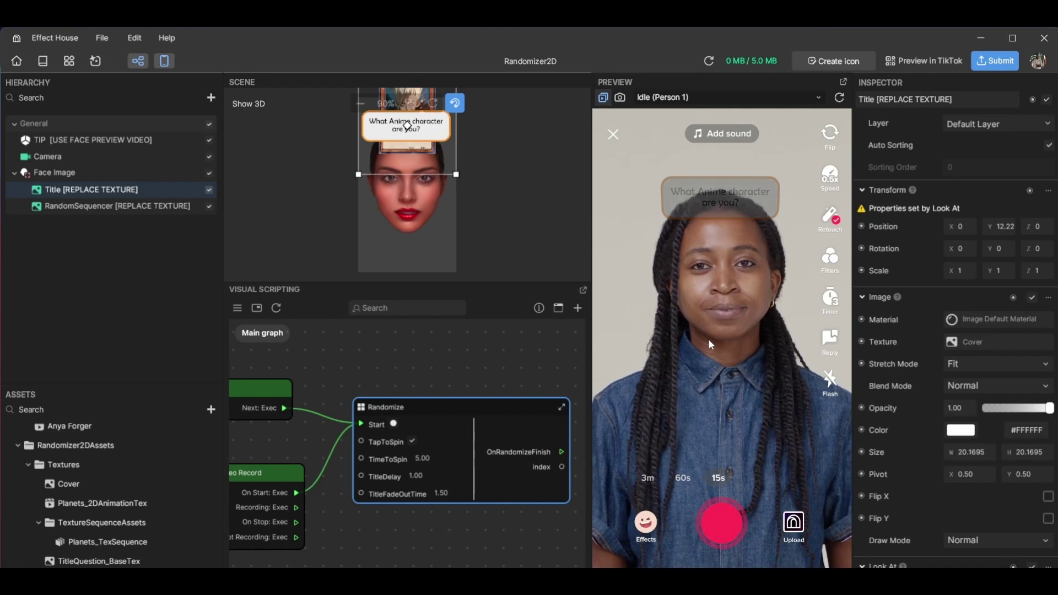
left_click(412, 442)
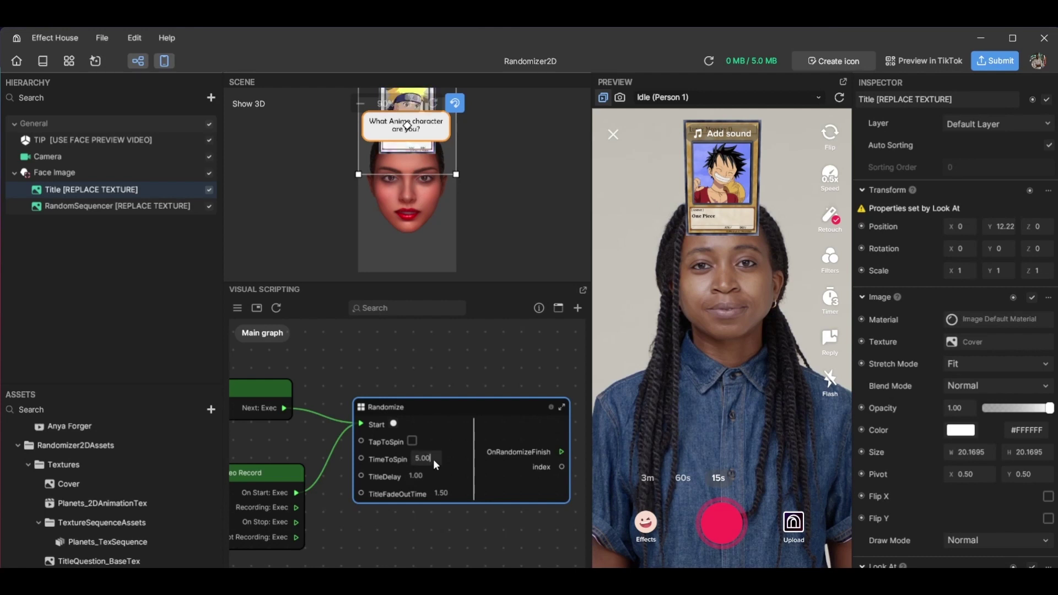
Step: Try a TimeToSpin of 2 on the Randomize node and set it back to 5
type("2")
key("Return")
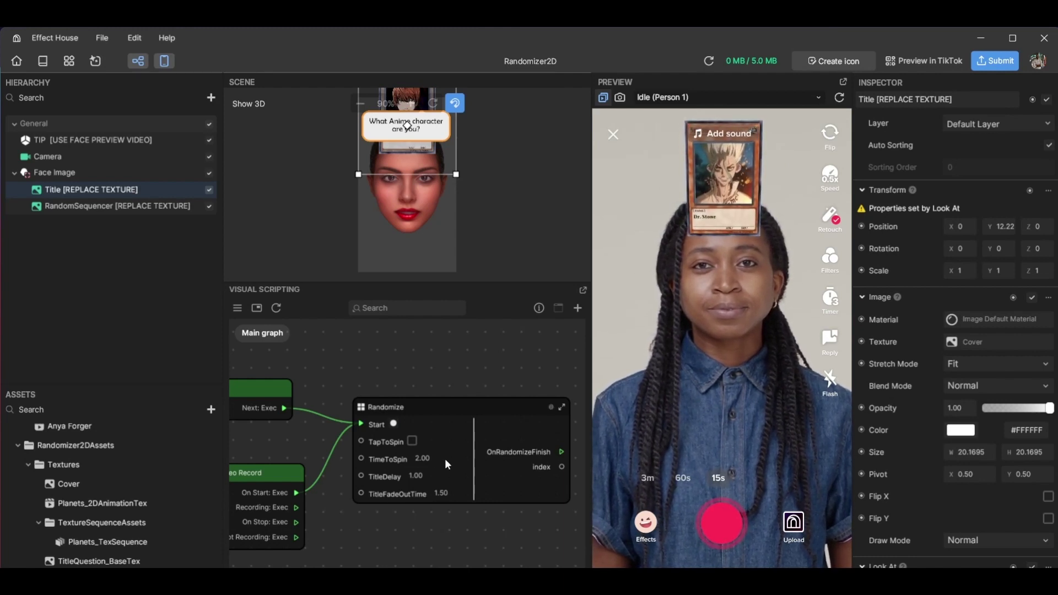
type("5")
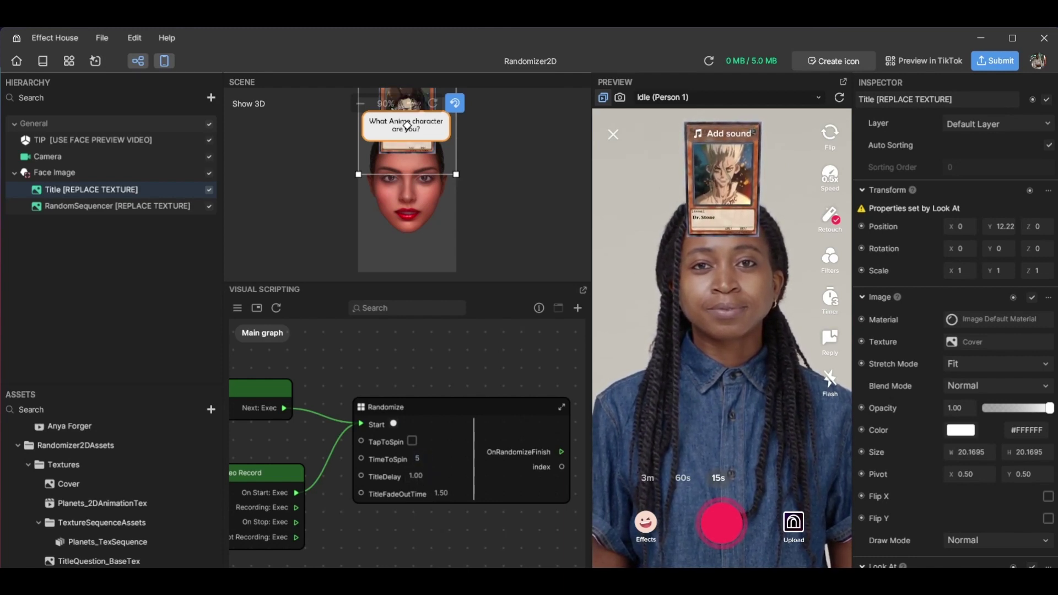
key("Return")
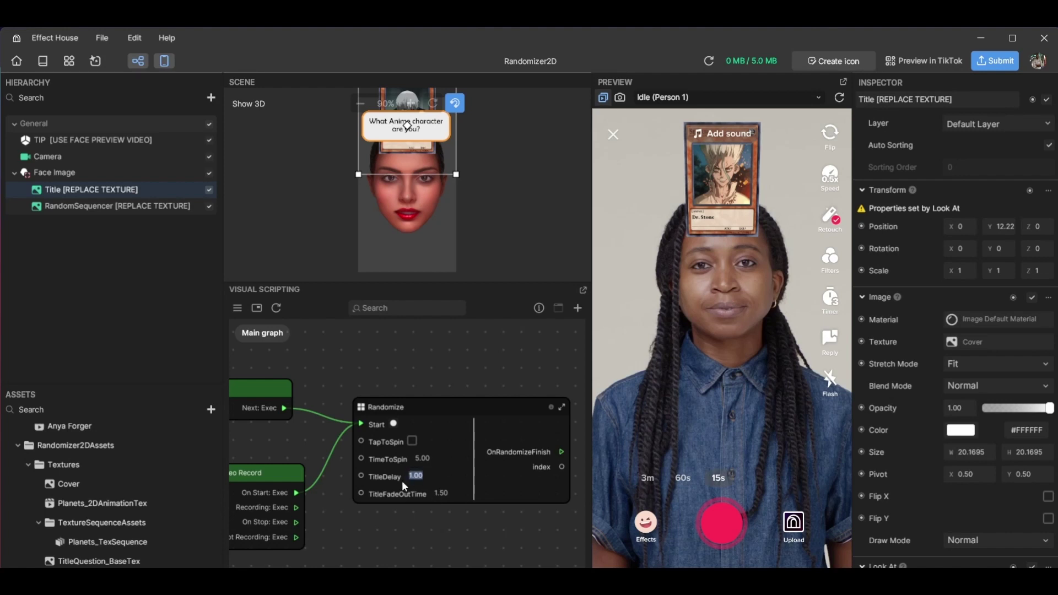
Step: Try a TitleDelay of 4 on the Randomize node and set it back to 1
type("4")
key("Return")
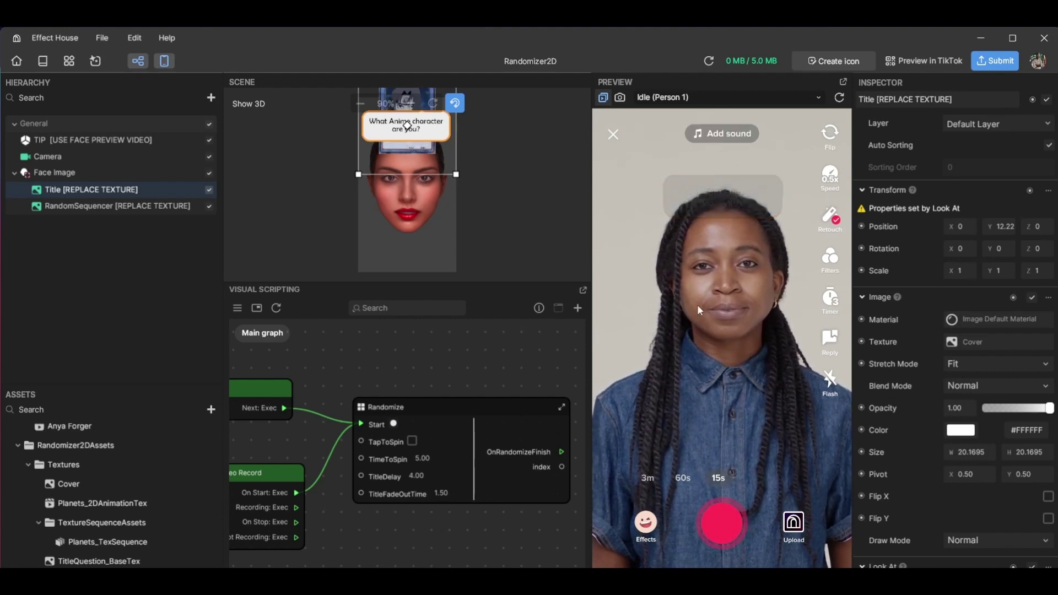
left_click(416, 476)
type("1")
key("Return")
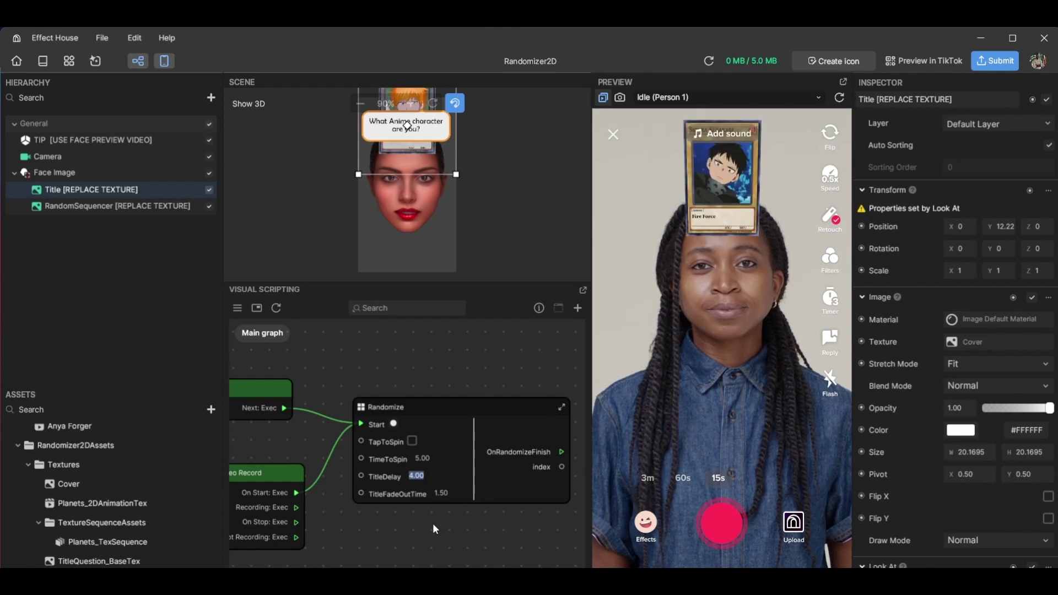
Step: Set the Randomize node's TitleFadeOutTime to 2.5
left_click(441, 494)
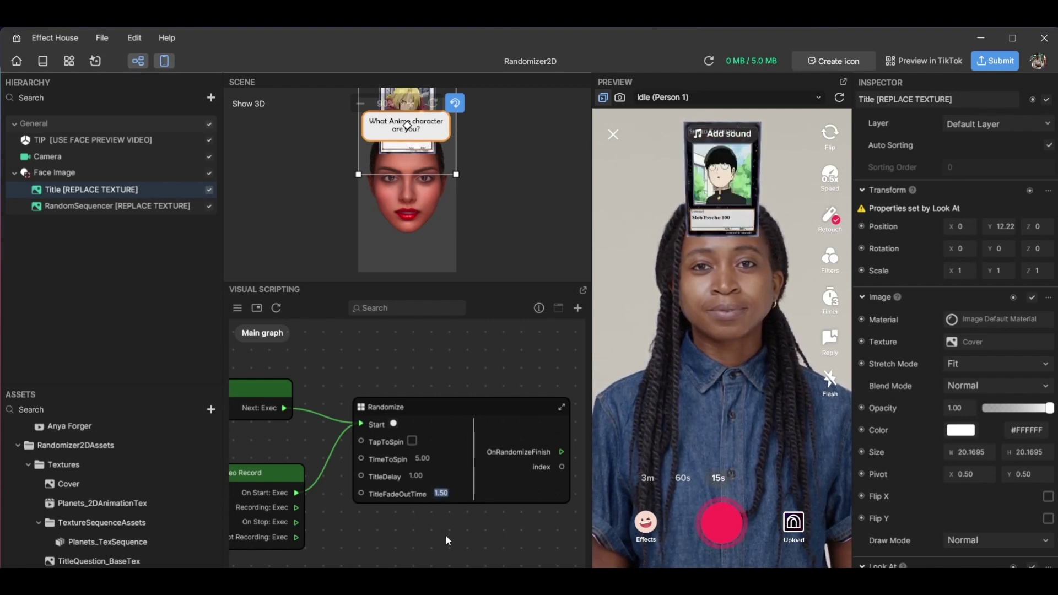
type("2.5")
key("Return")
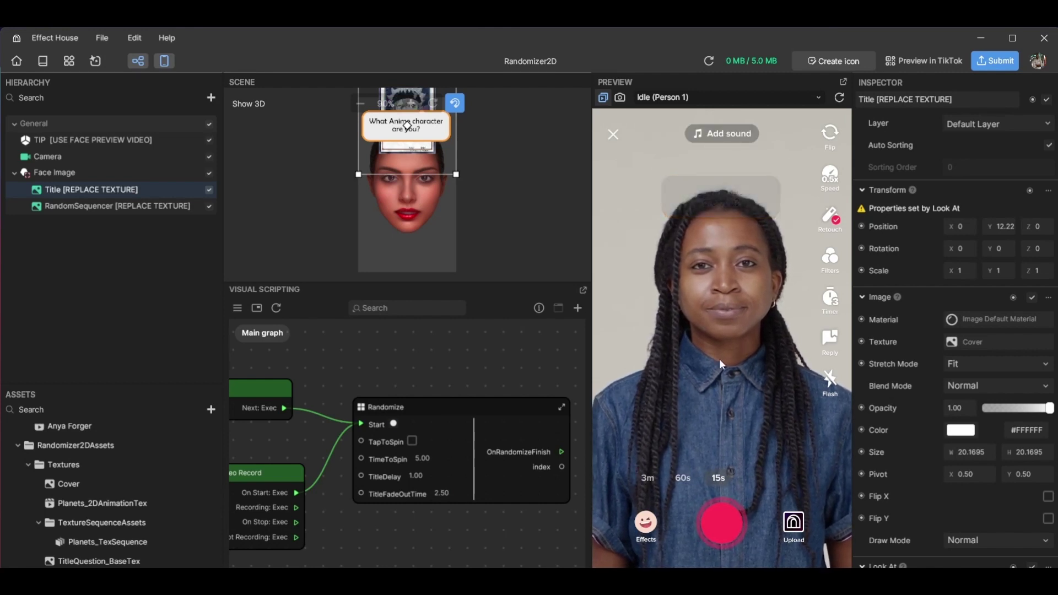
Step: Move the Randomize node slightly closer to the Start and Video Record nodes in the main graph
scroll(399, 369, "down", 1)
left_click_drag(385, 364, 418, 382)
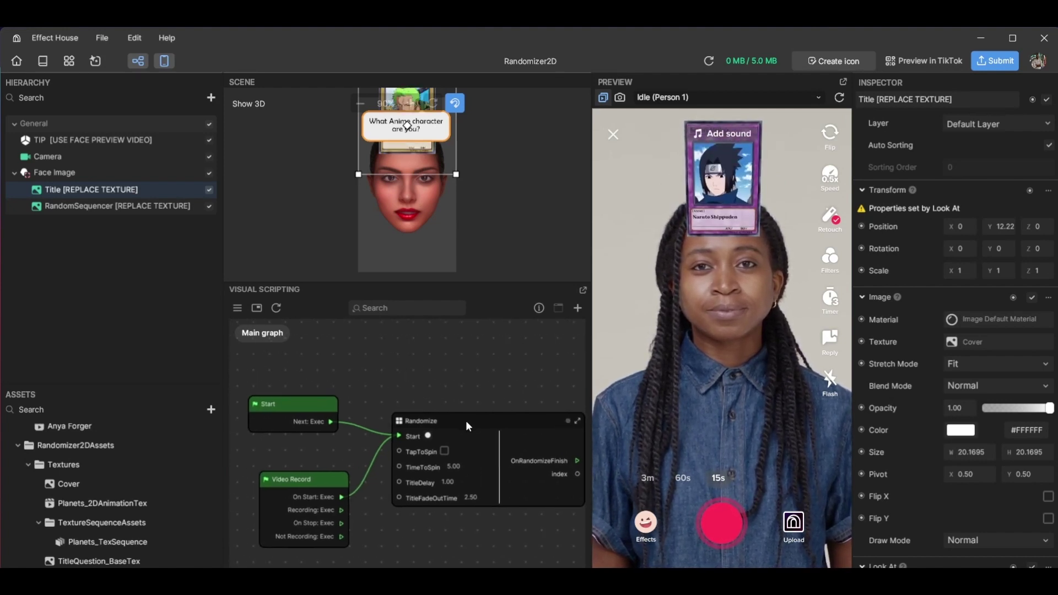
mouse_move(465, 421)
left_mouse_down()
mouse_move(453, 404)
mouse_move(454, 428)
left_mouse_up()
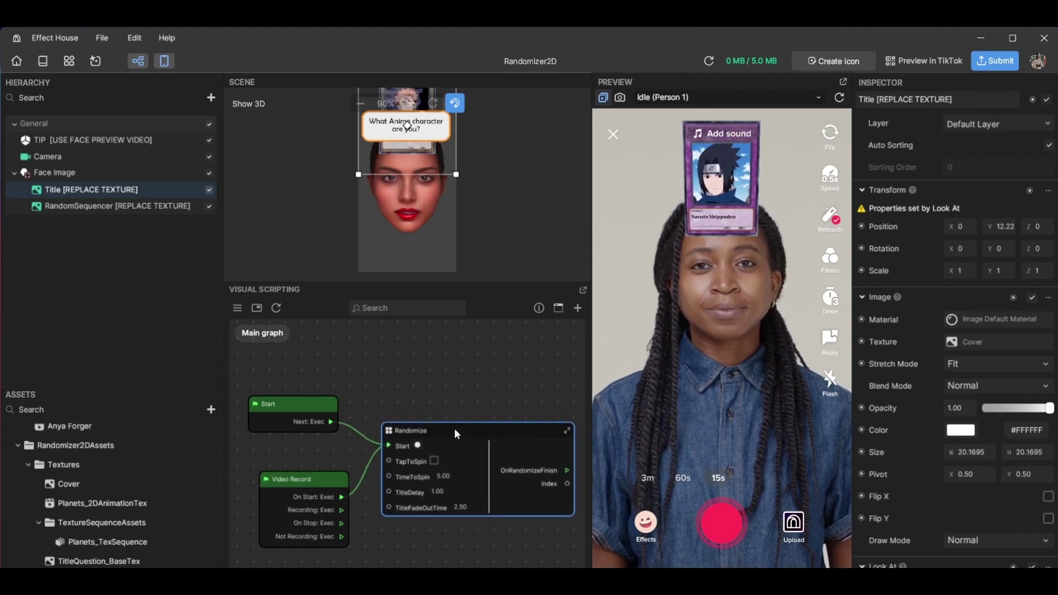
scroll(417, 396, "up", 3)
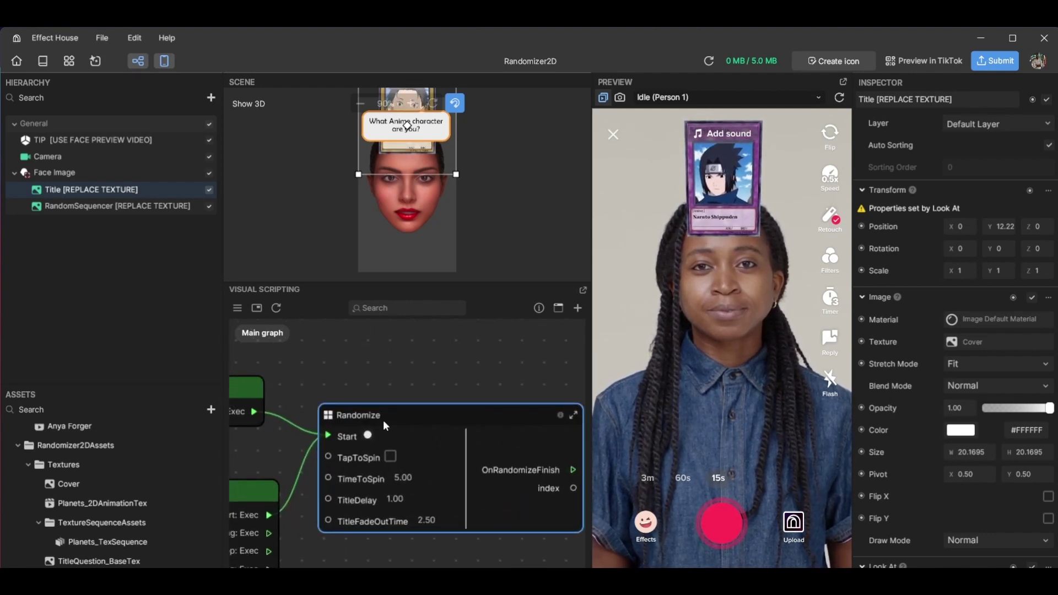
scroll(384, 425, "down", 2)
left_click_drag(414, 418, 421, 414)
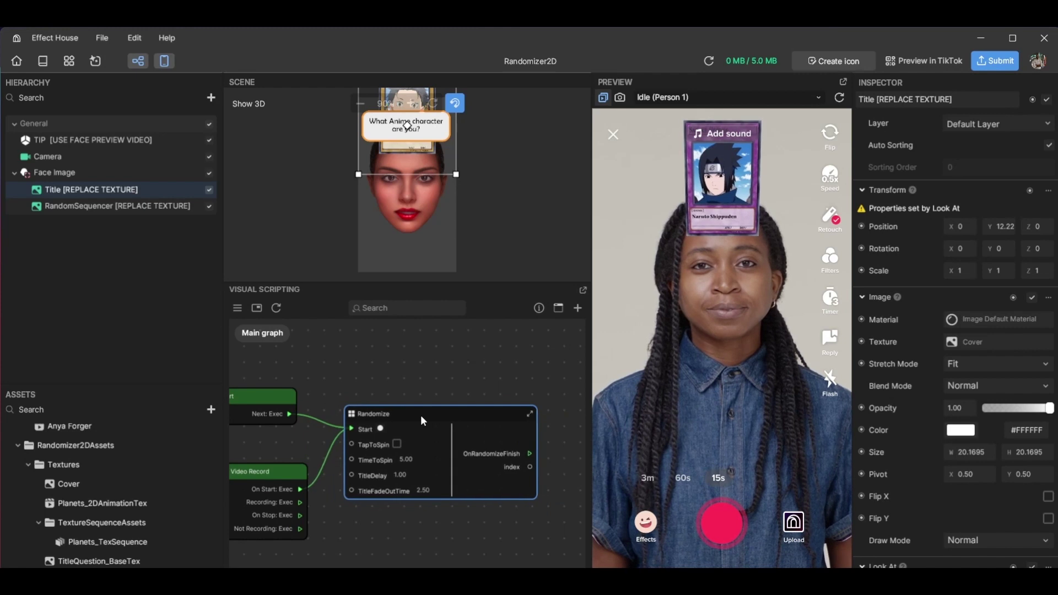
Step: Open the Randomize subgraph, examine its internal nodes, and return to the main graph
left_click(530, 415)
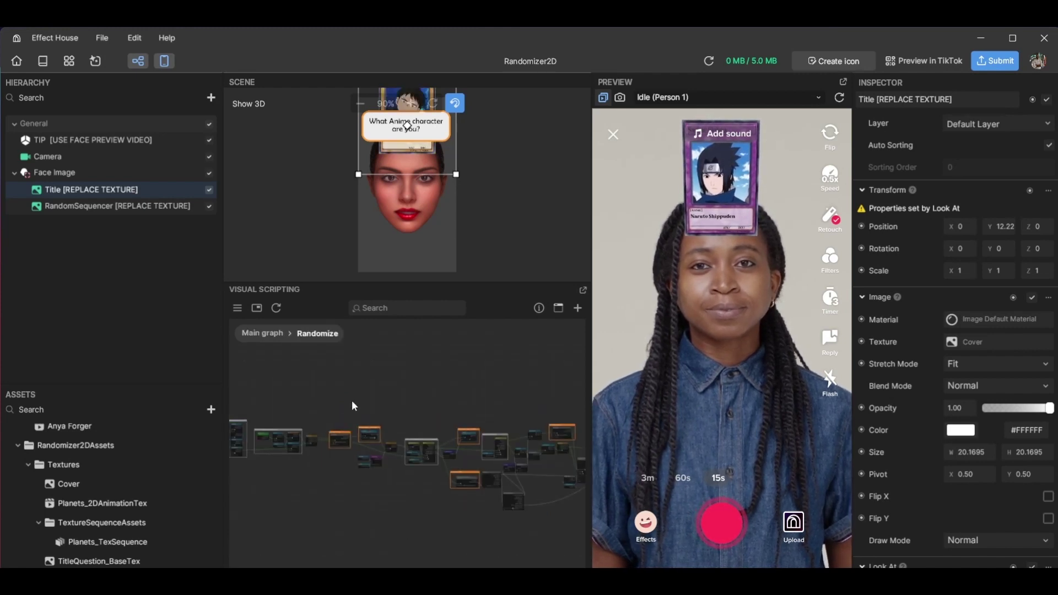
scroll(284, 438, "up", 3)
scroll(458, 364, "down", 2)
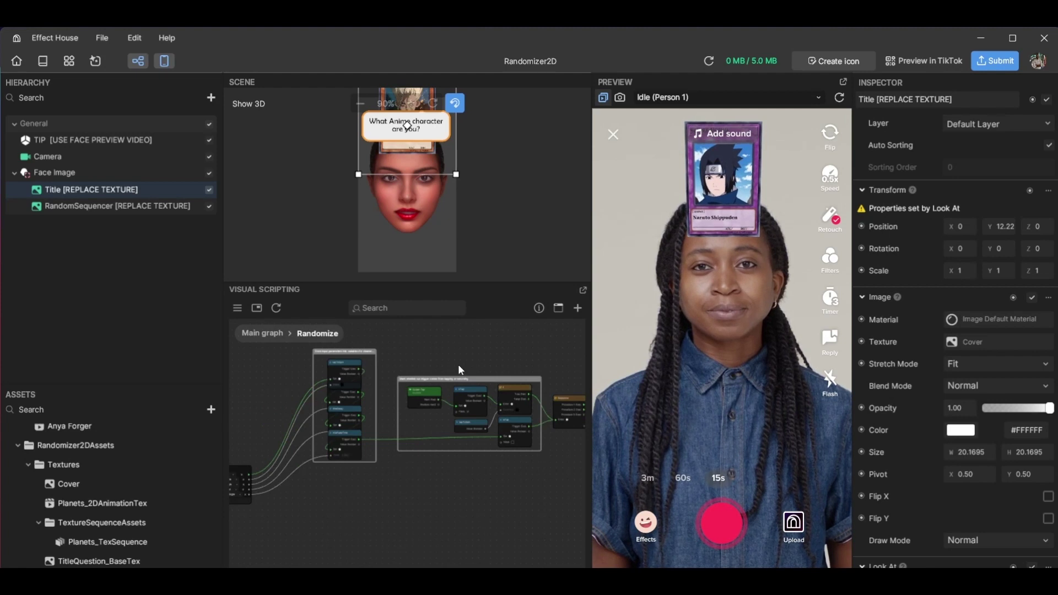
scroll(431, 469, "up", 2)
middle_click_drag(428, 451, 376, 480)
left_click(256, 333)
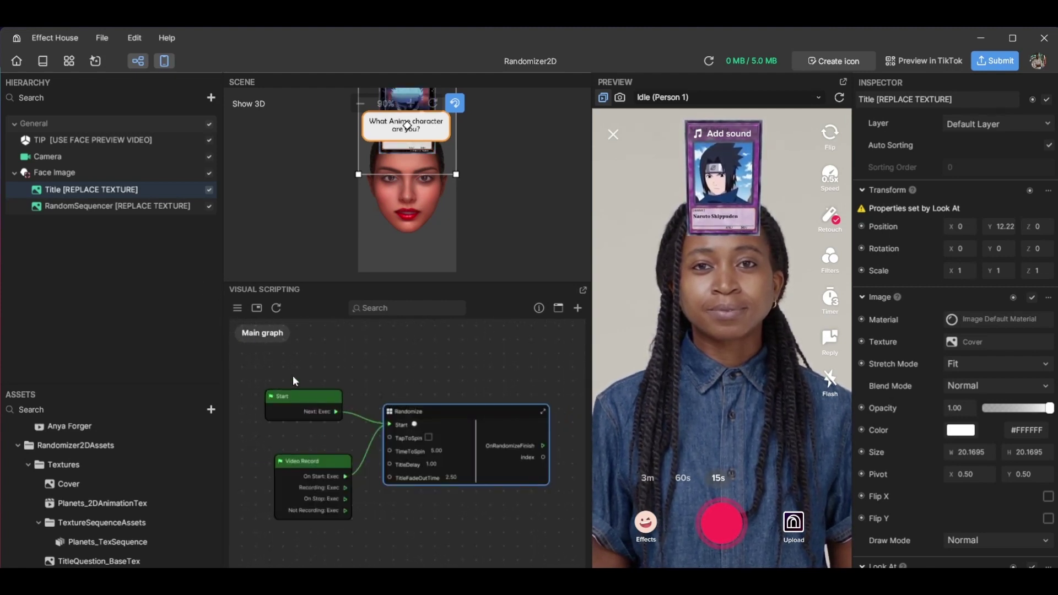